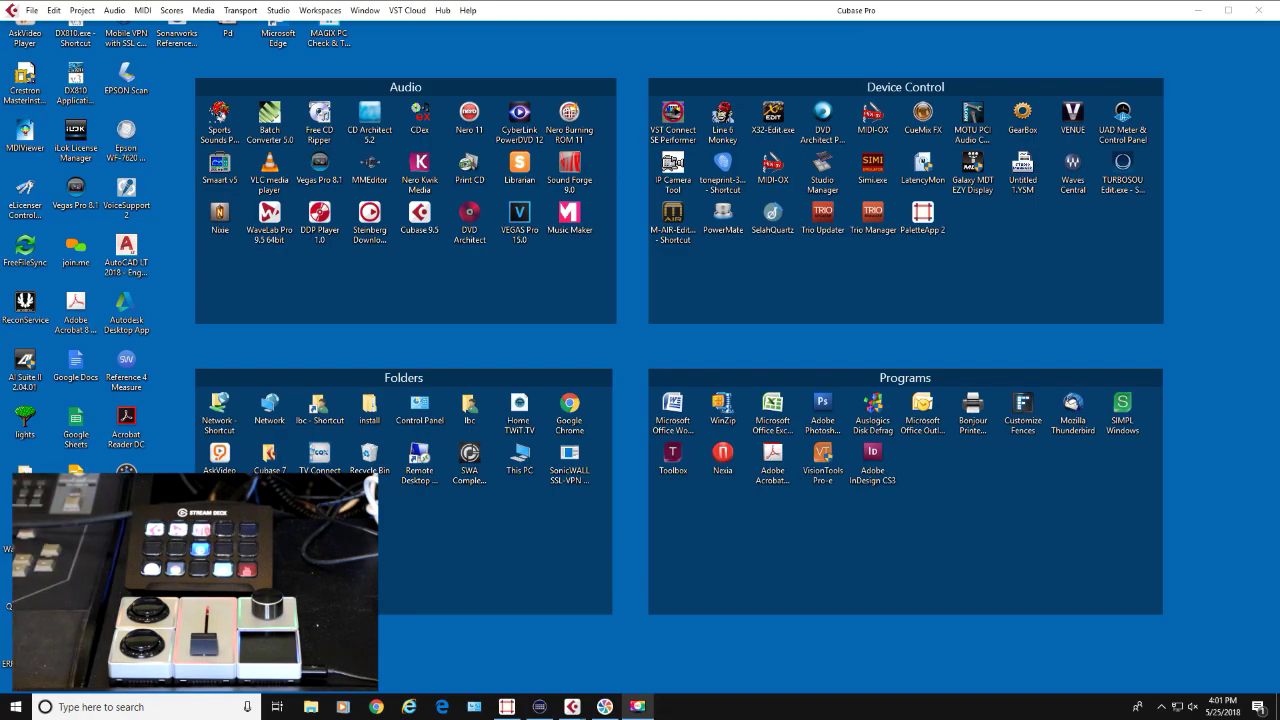
# - Place a System Hotkey action on the empty top-right key of the Default Profile
pyautogui.click(531, 709)
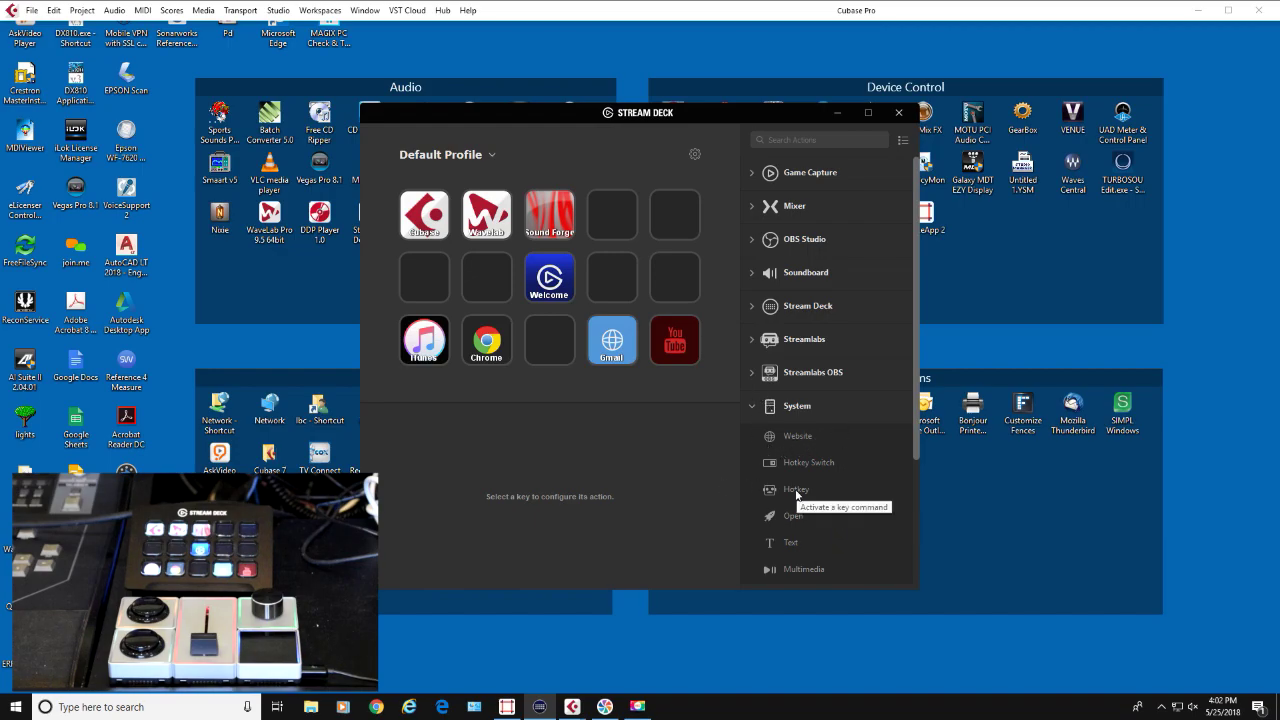
pyautogui.moveTo(795, 489); pyautogui.dragTo(685, 237)
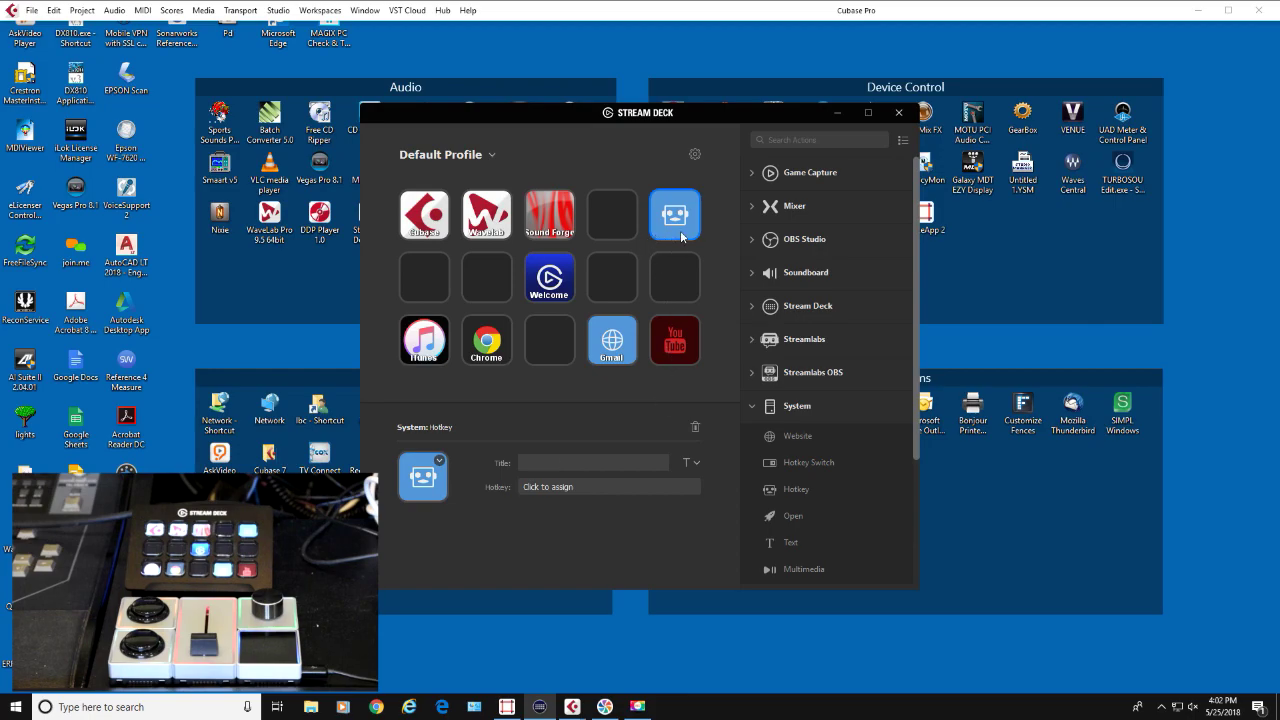
pyautogui.click(570, 489)
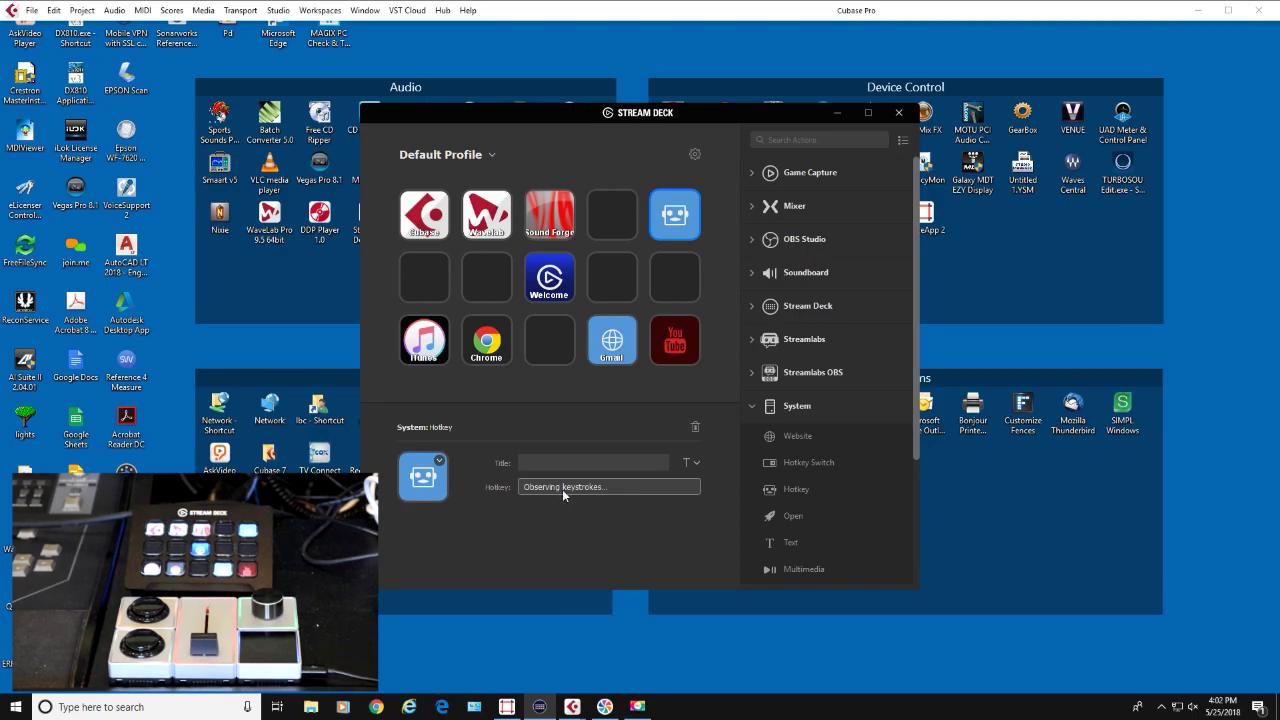
# - Record Alt+Ctrl+8 as the hotkey sent by the top-right key
pyautogui.hotkey('alt', 'ctrl')
pyautogui.hotkey('alt', 'ctrl', '8')
pyautogui.click(425, 488)
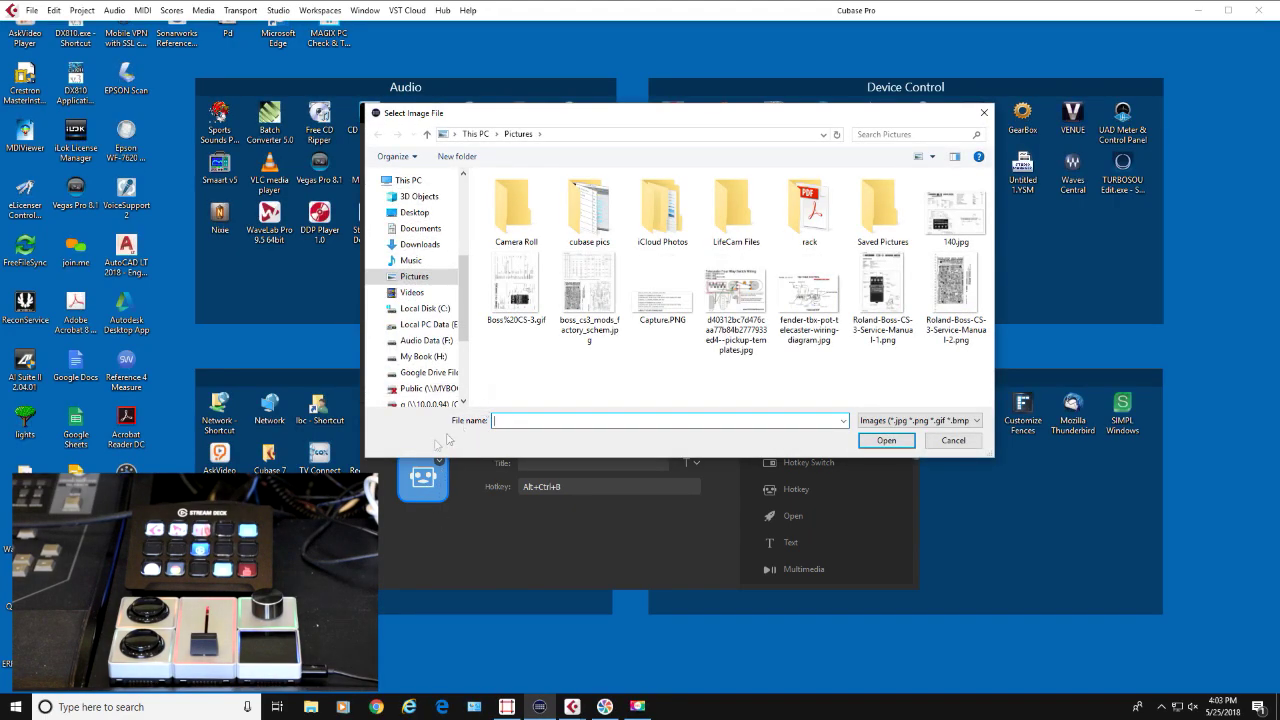
# - Set the key's icon to Tracking page.png from the icons images folder
pyautogui.scroll(1, 465, 291)
pyautogui.scroll(4, 465, 291)
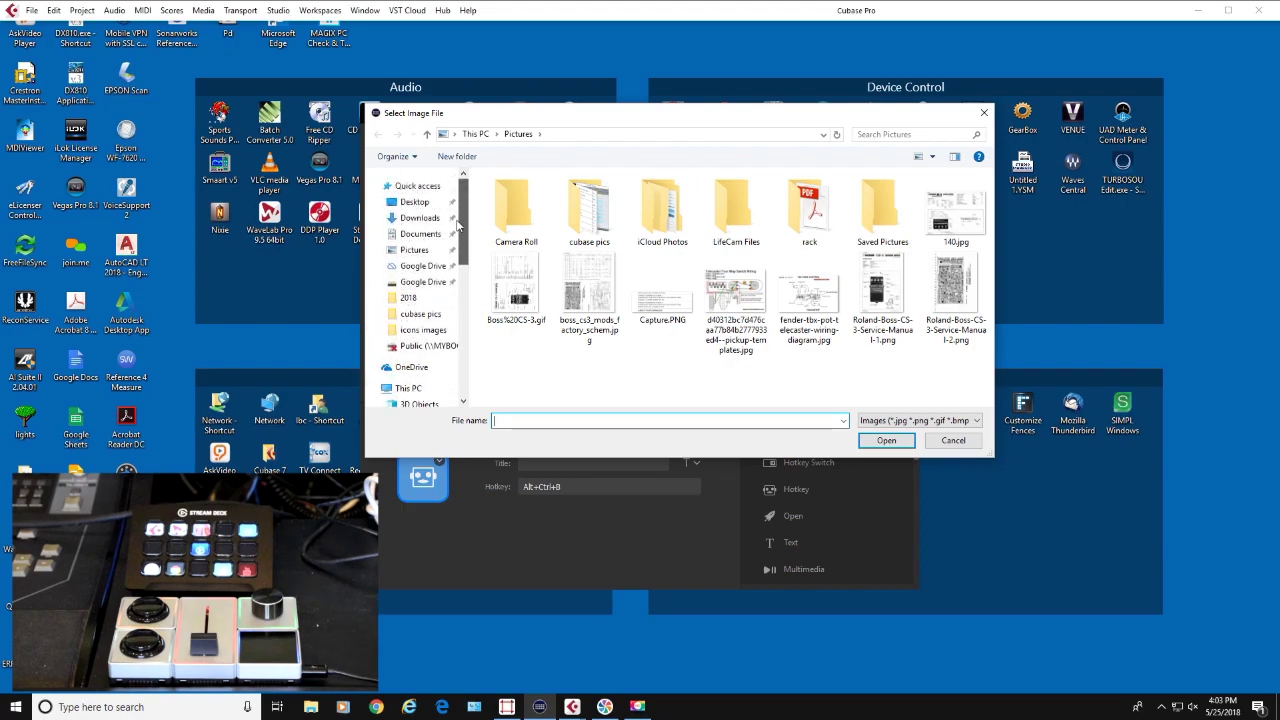
pyautogui.click(423, 331)
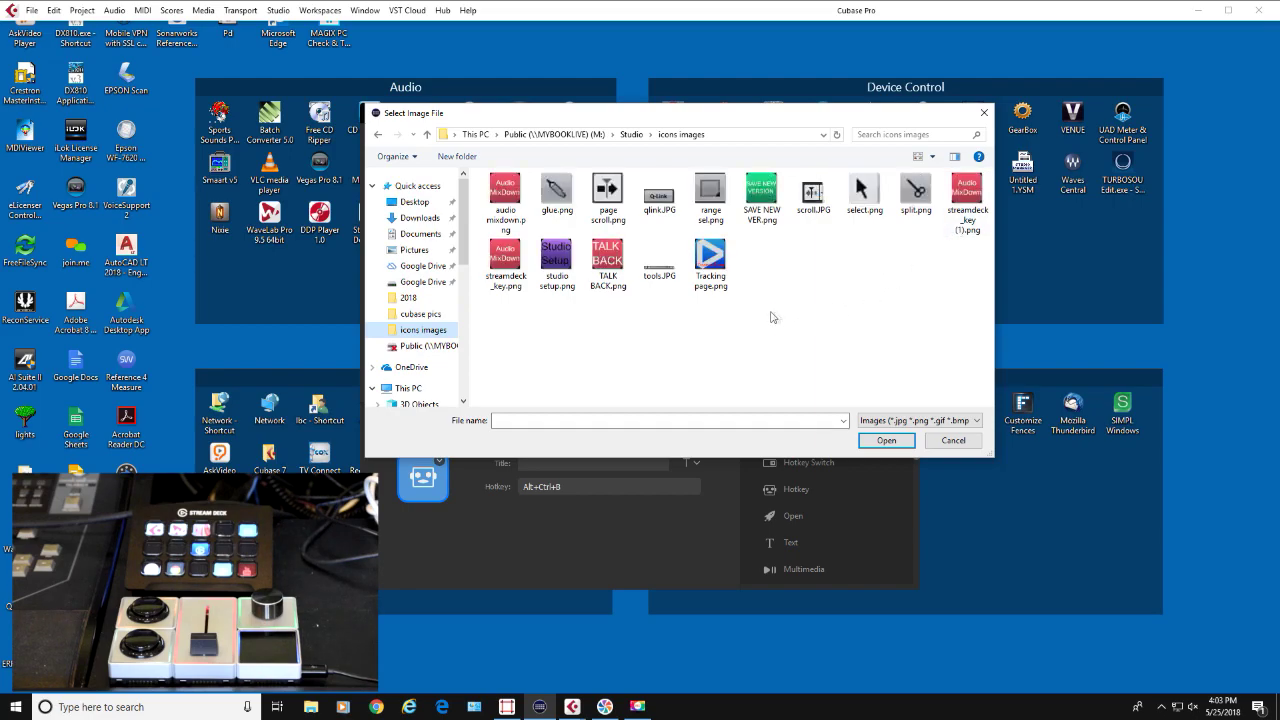
pyautogui.doubleClick(711, 259)
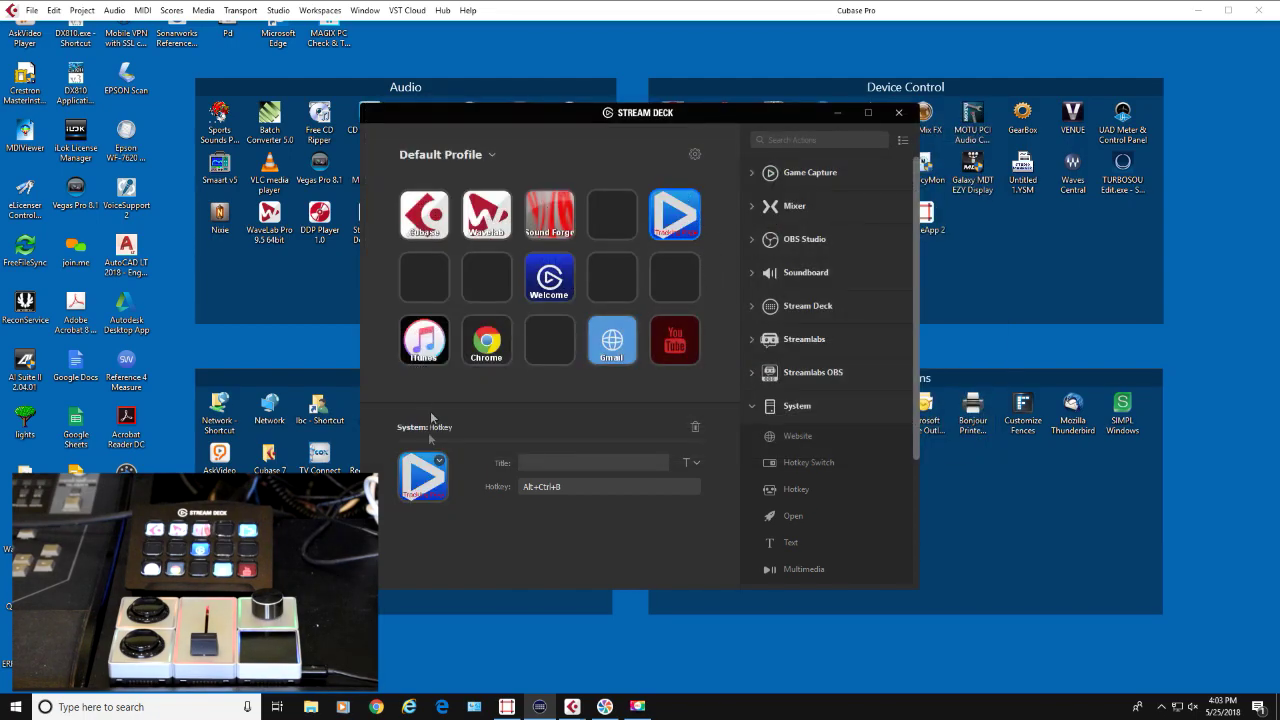
pyautogui.click(418, 487)
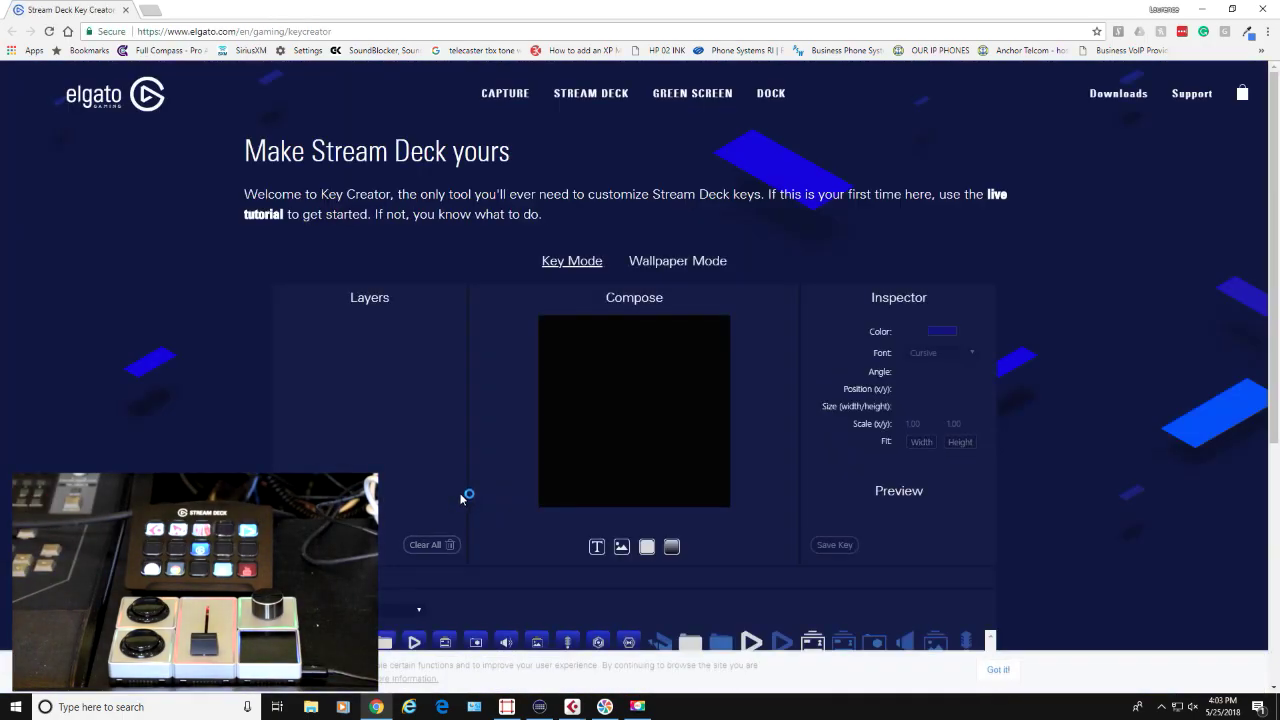
# - Build a Replay Buffer arrow design with a gradient layer over the green Spotify BG background
pyautogui.scroll(-2, 456, 495)
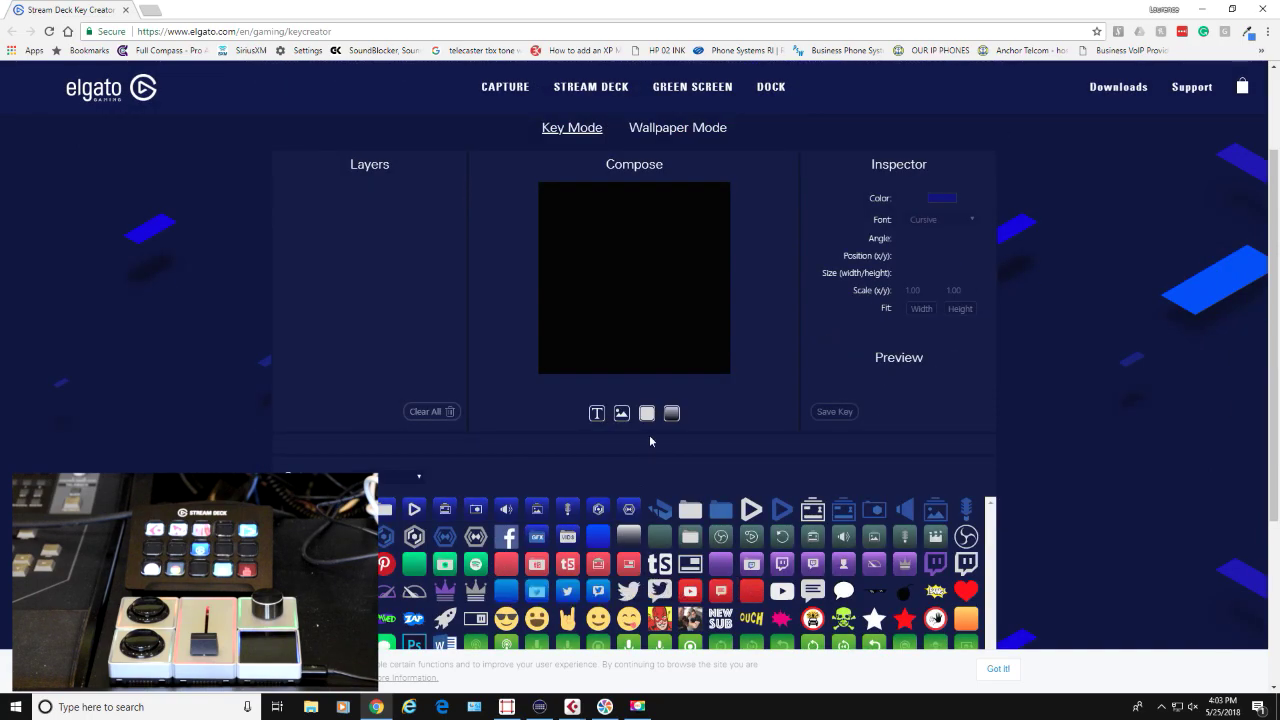
pyautogui.click(672, 413)
pyautogui.scroll(-1, 610, 480)
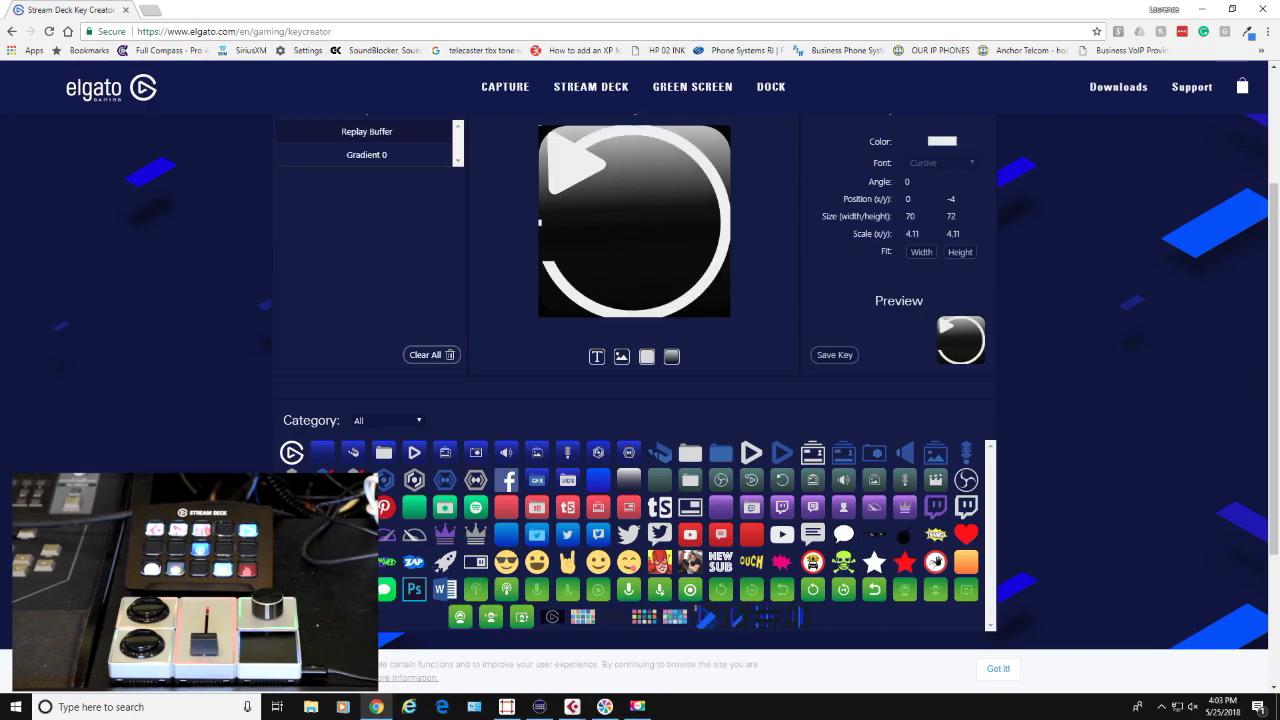
pyautogui.click(412, 508)
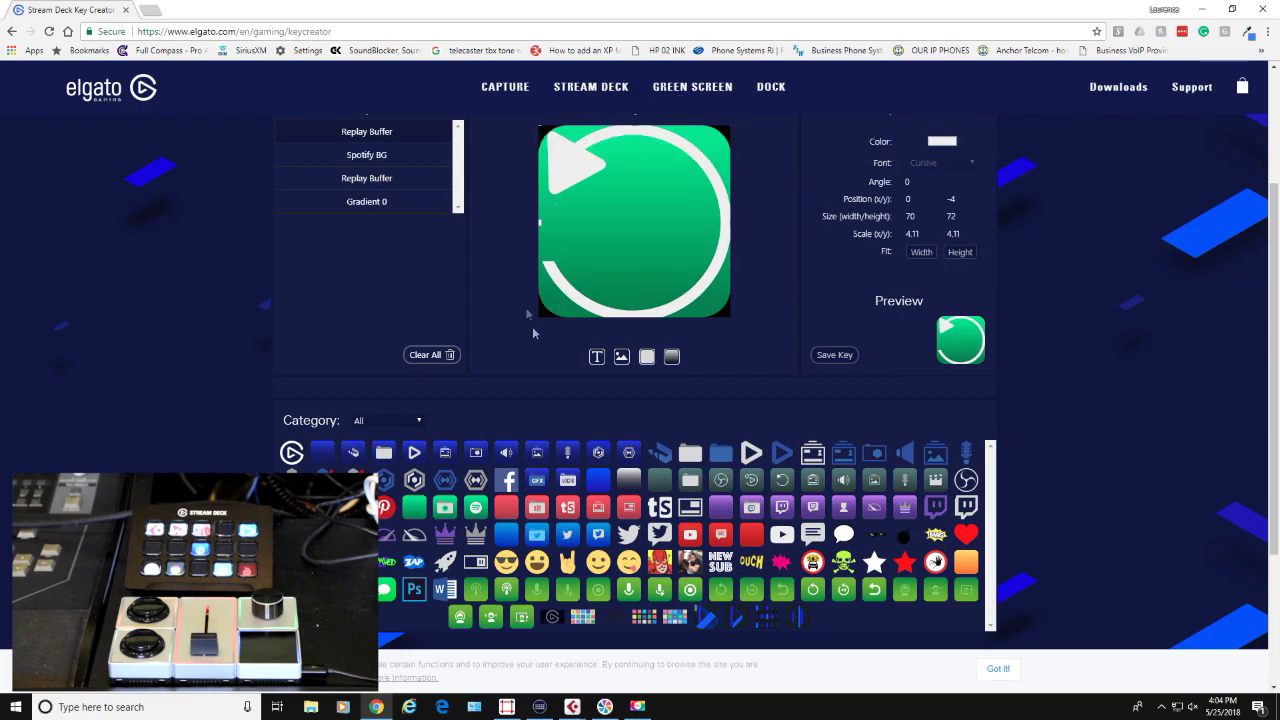
# - Add a centred 'Back' text label to the green arrow key image, then close Chrome
pyautogui.click(593, 362)
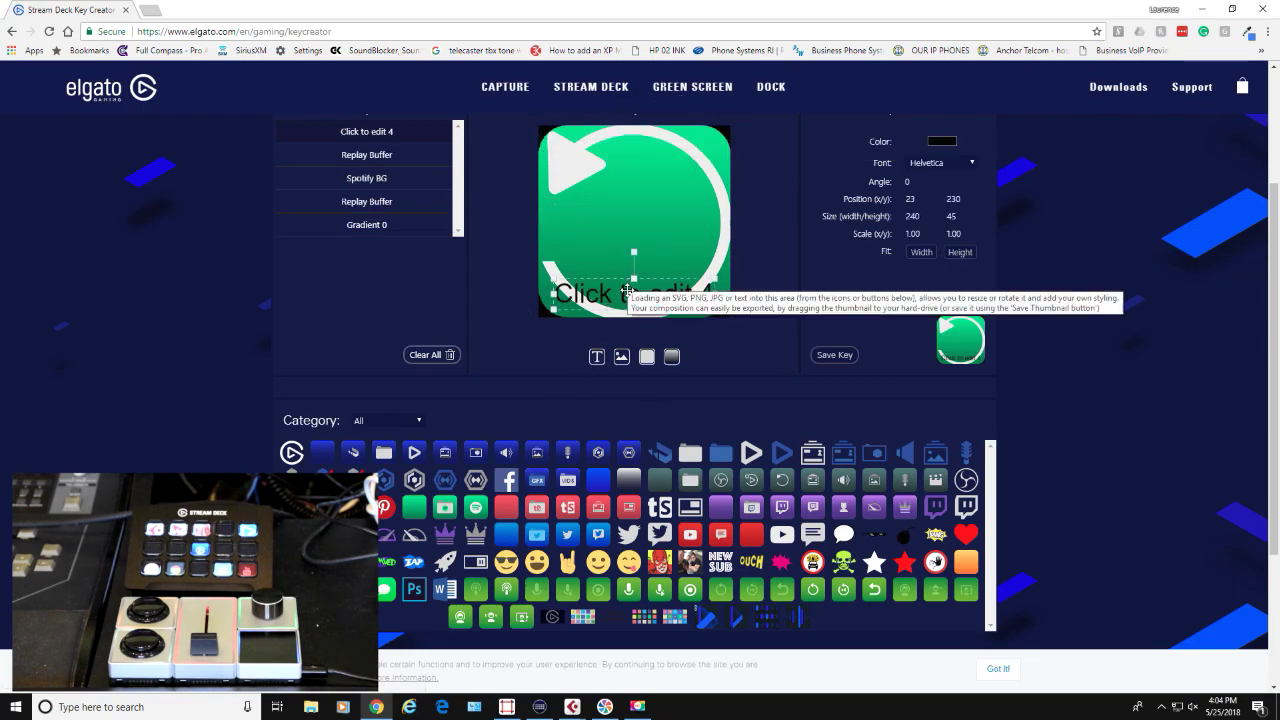
pyautogui.moveTo(624, 225); pyautogui.dragTo(619, 197)
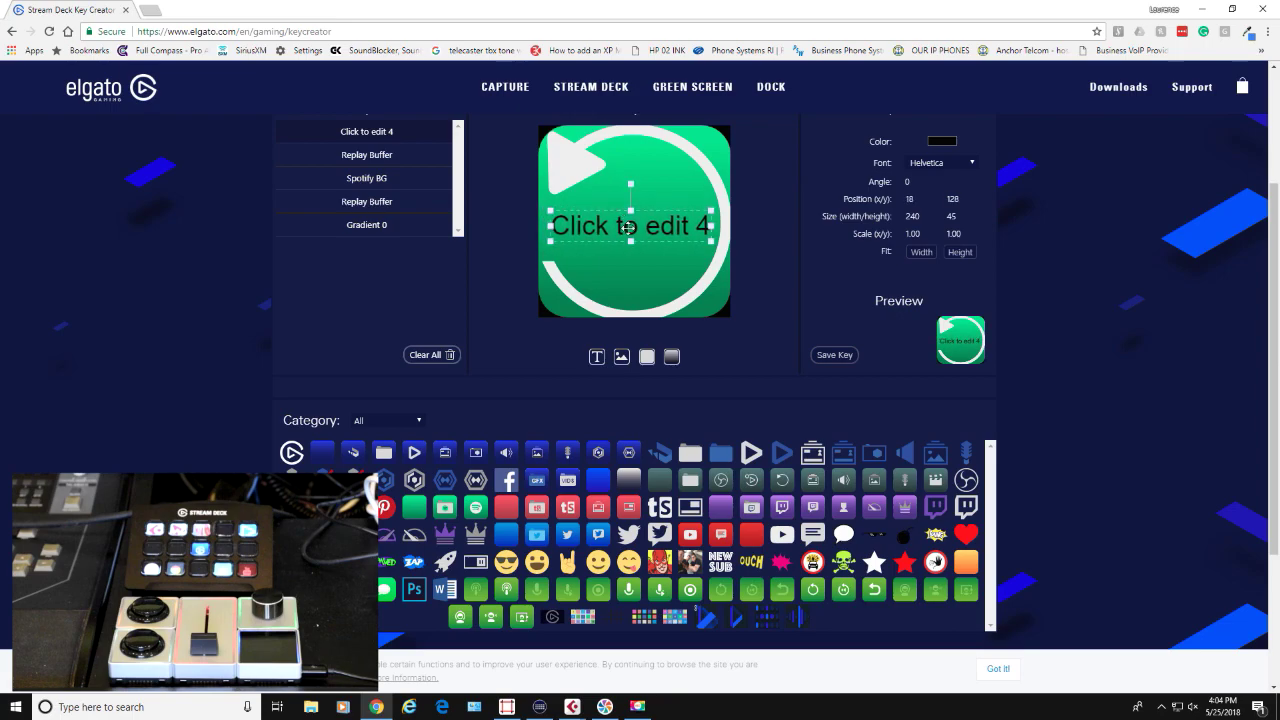
pyautogui.click(613, 225)
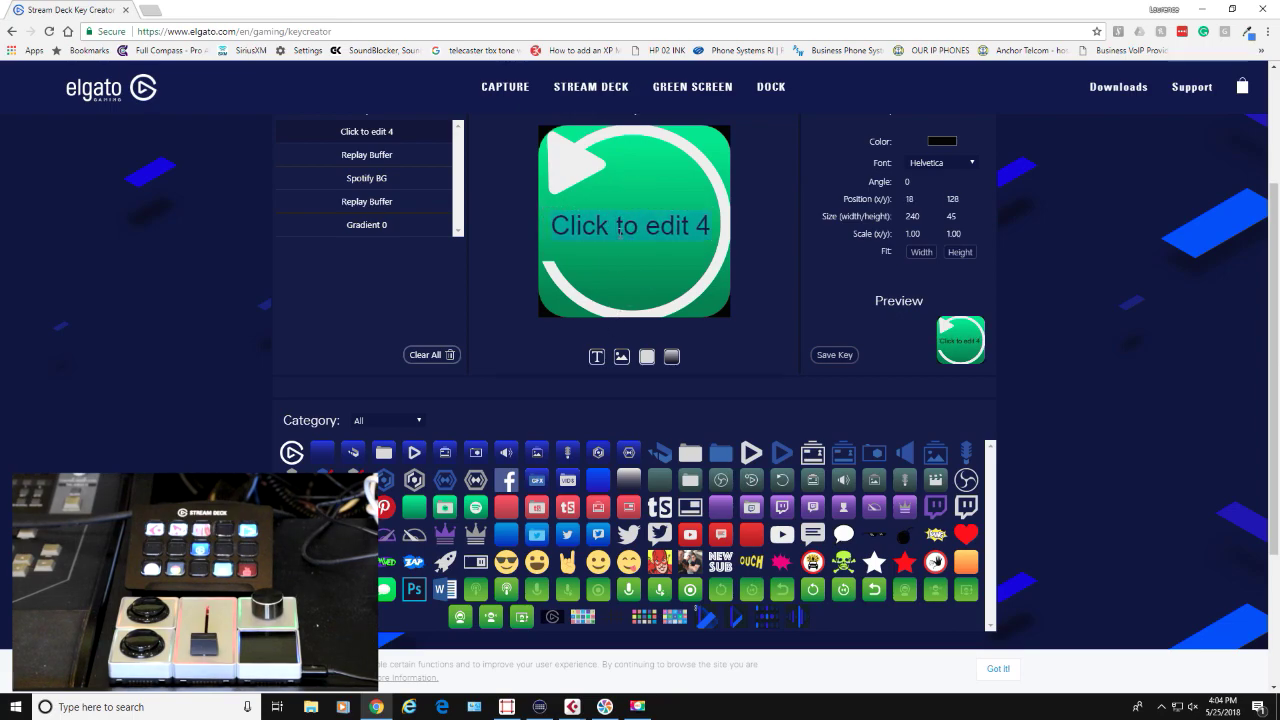
pyautogui.hotkey('ctrl', 'a')
pyautogui.write('Back')
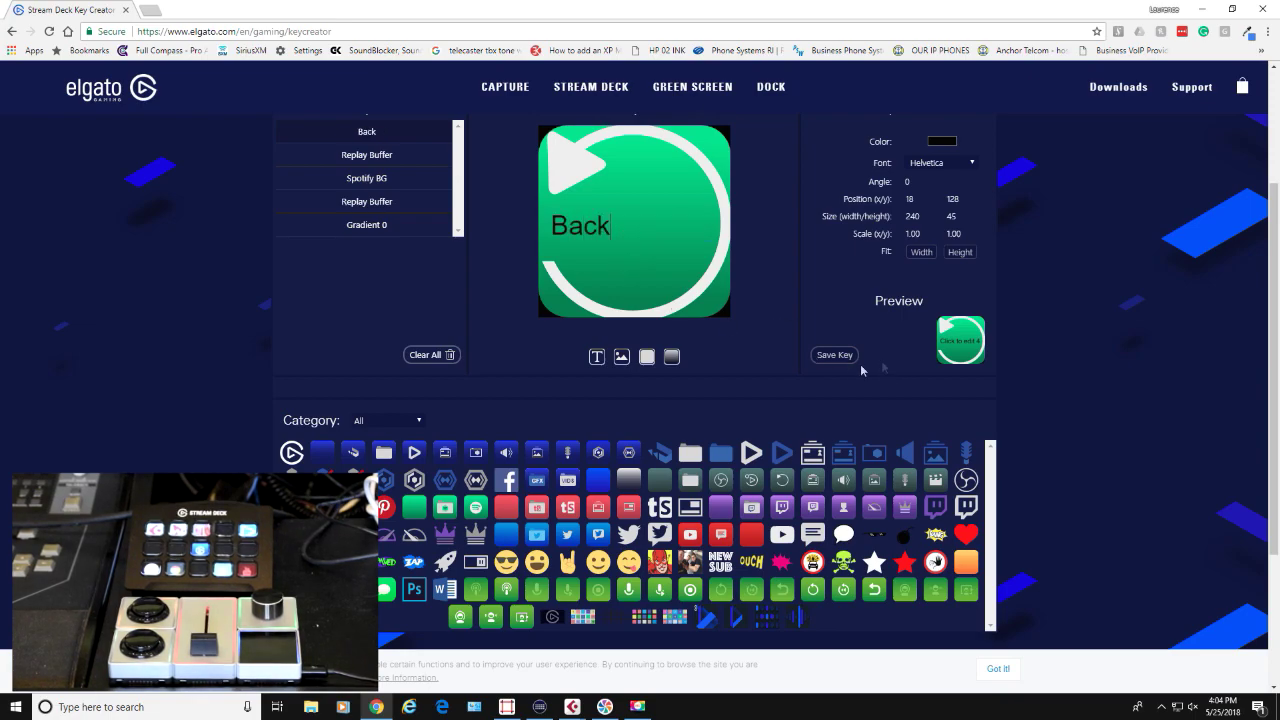
pyautogui.click(714, 292)
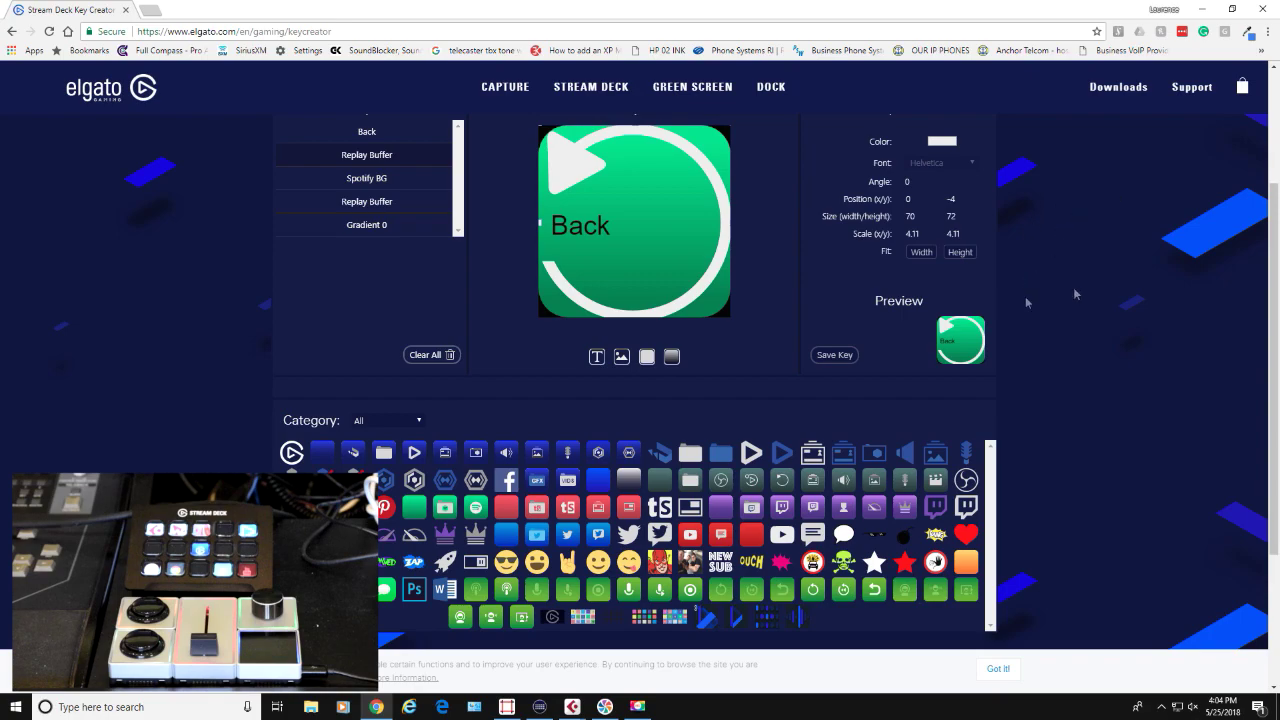
pyautogui.click(1265, 12)
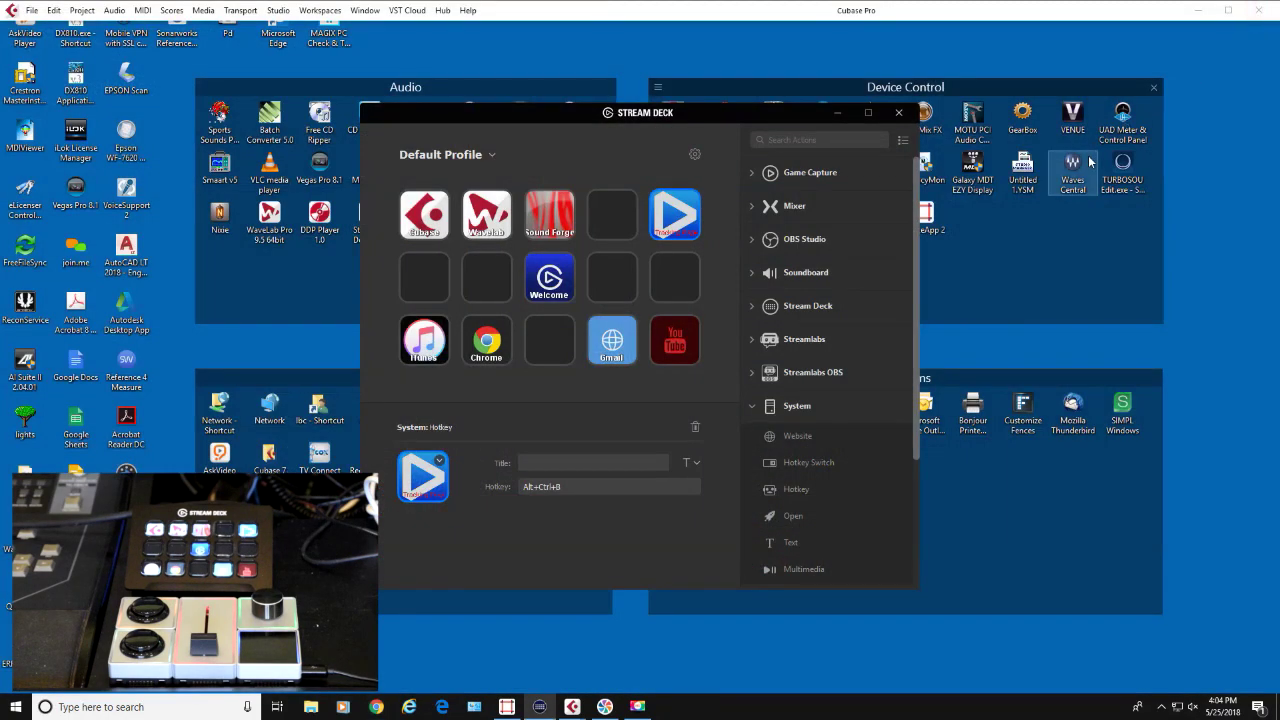
# - Switch Stream Deck from the Default Profile to the Cubase profile
pyautogui.click(470, 156)
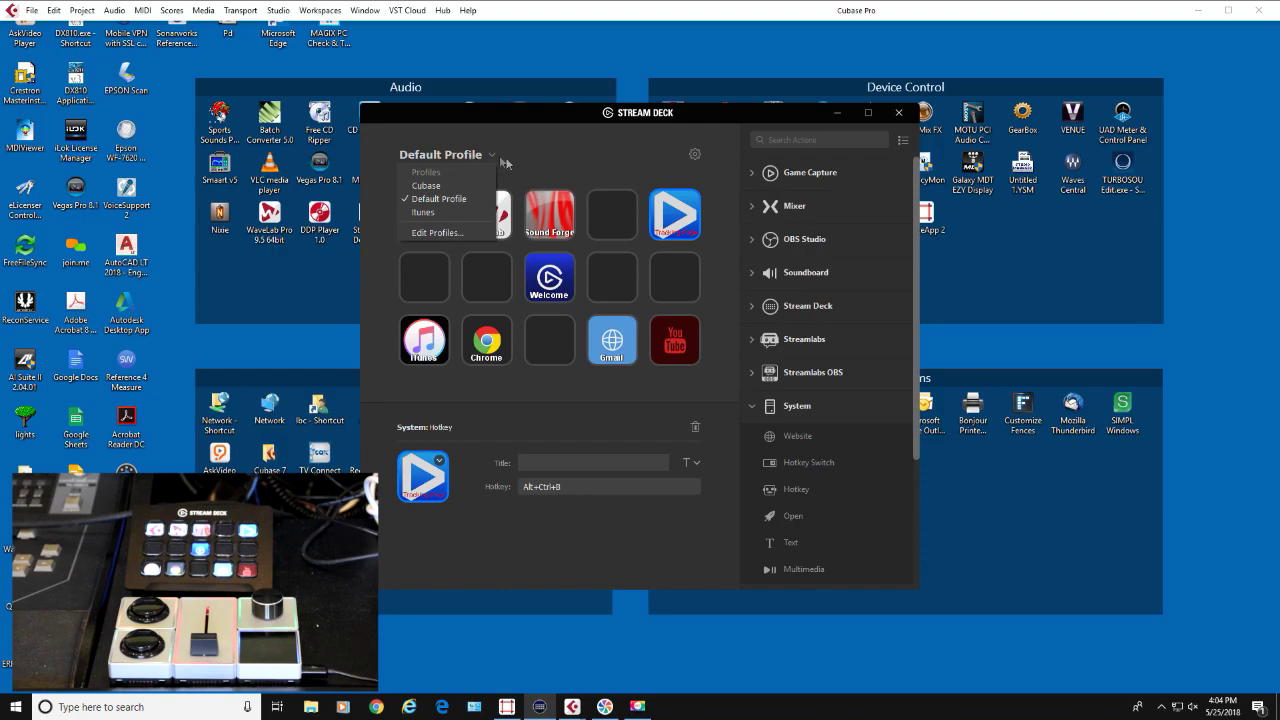
pyautogui.click(439, 190)
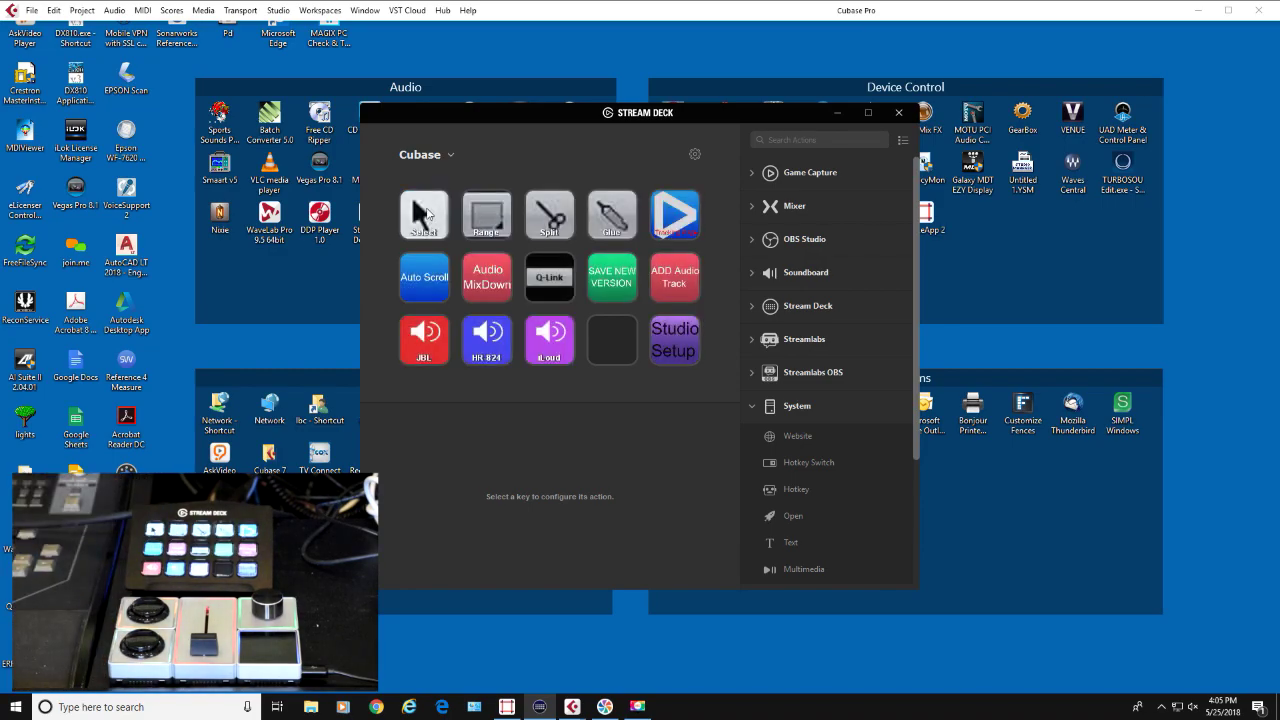
# - Check in Preferences > Profiles that the Cubase profile auto-switches with Cubase 9 for Windows
pyautogui.click(695, 155)
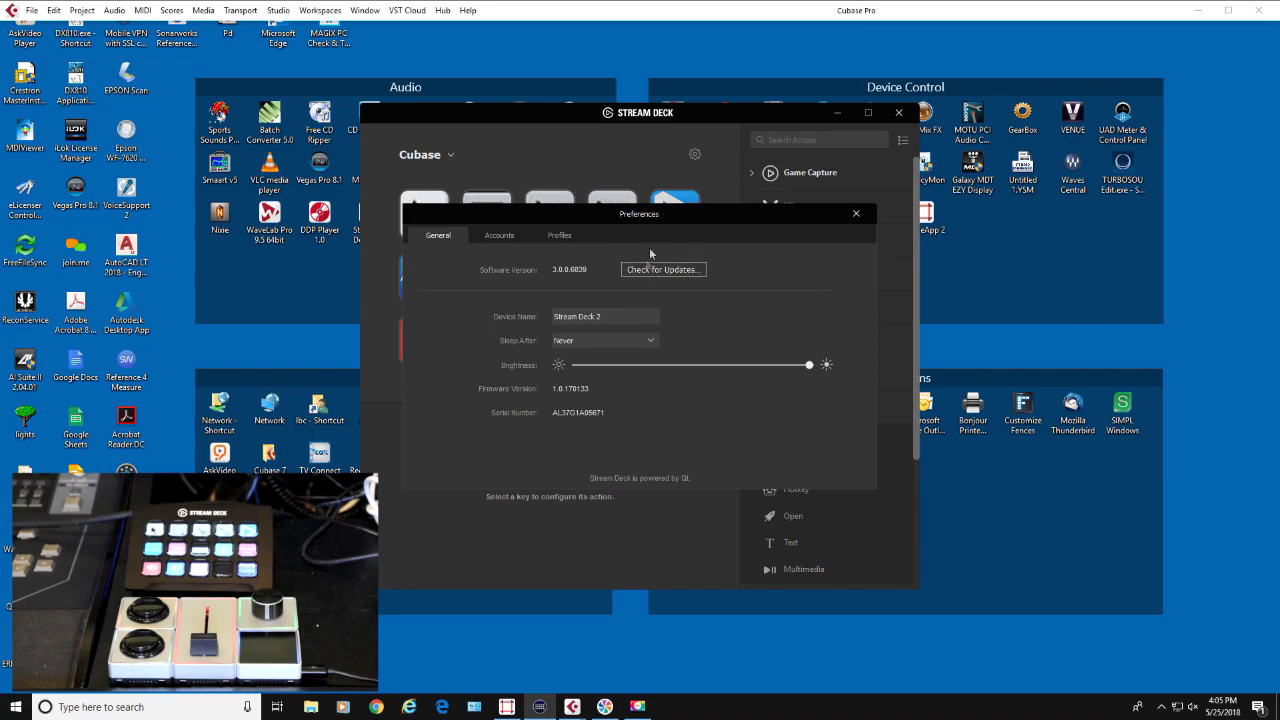
pyautogui.click(560, 236)
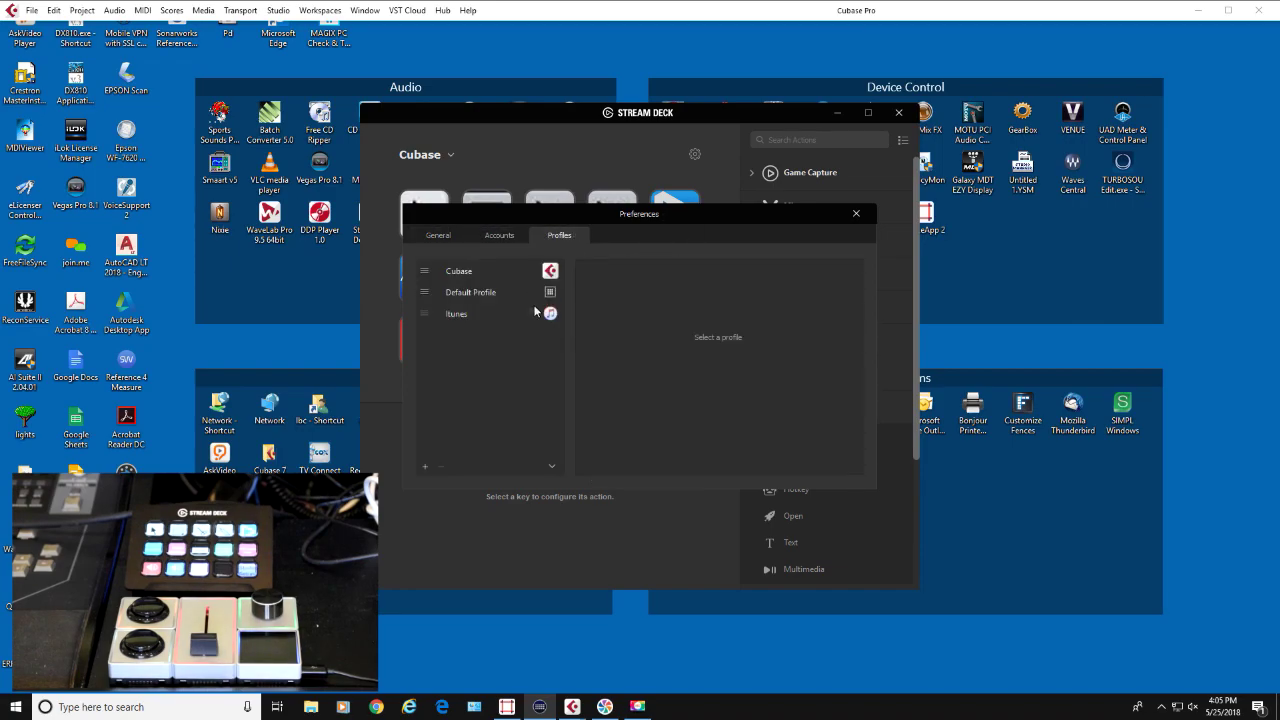
pyautogui.click(475, 272)
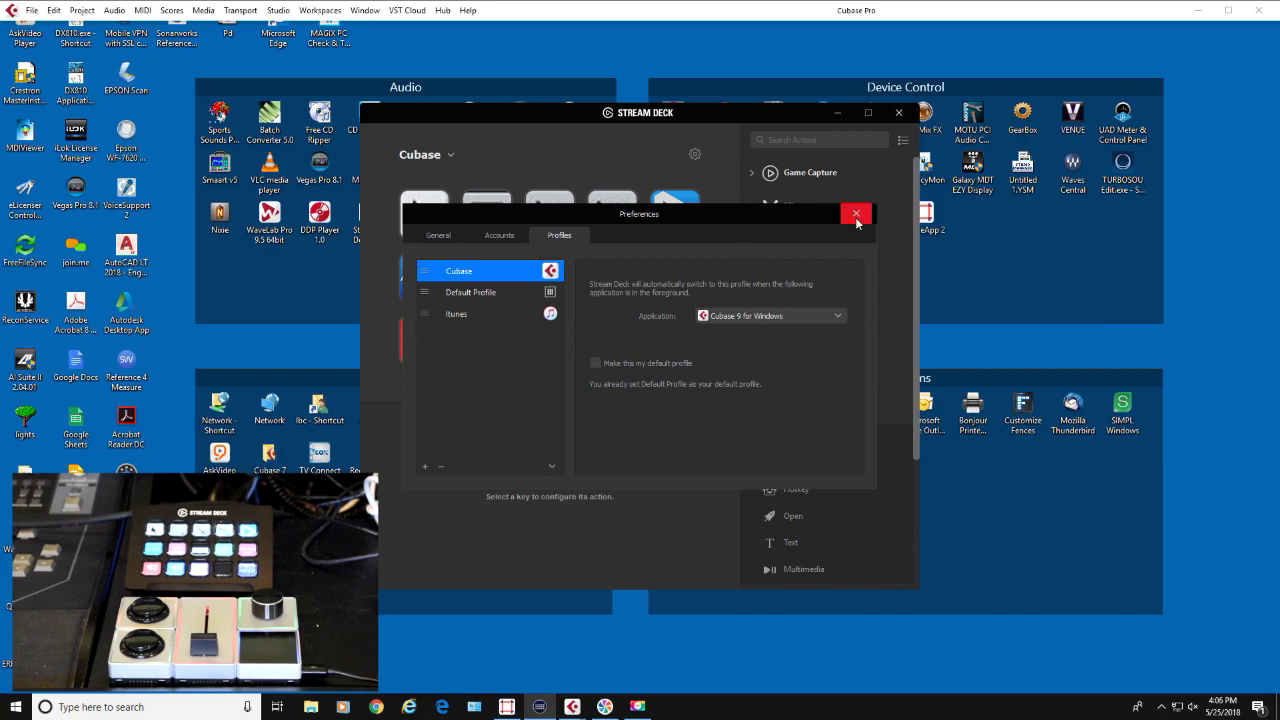
# - Return Stream Deck to the Default Profile, minimize it, and bring Cubase's MixConsole forward
pyautogui.click(447, 160)
pyautogui.click(440, 199)
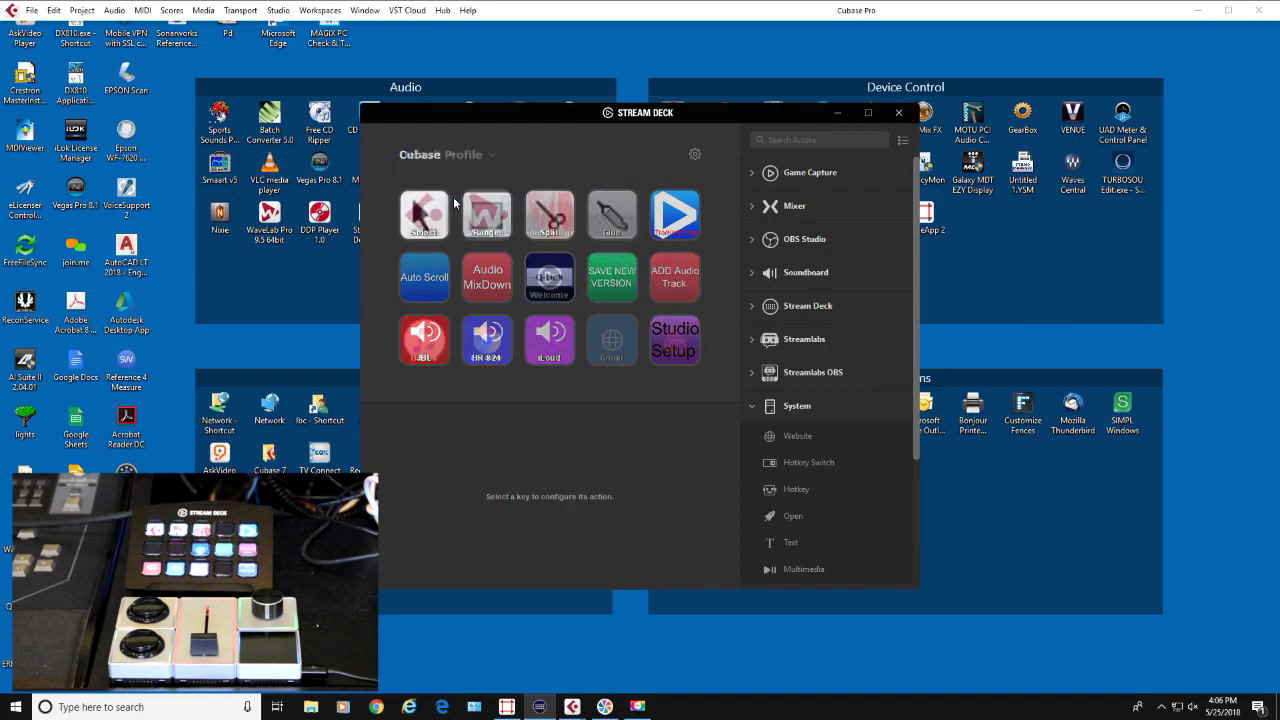
pyautogui.click(838, 112)
pyautogui.click(789, 56)
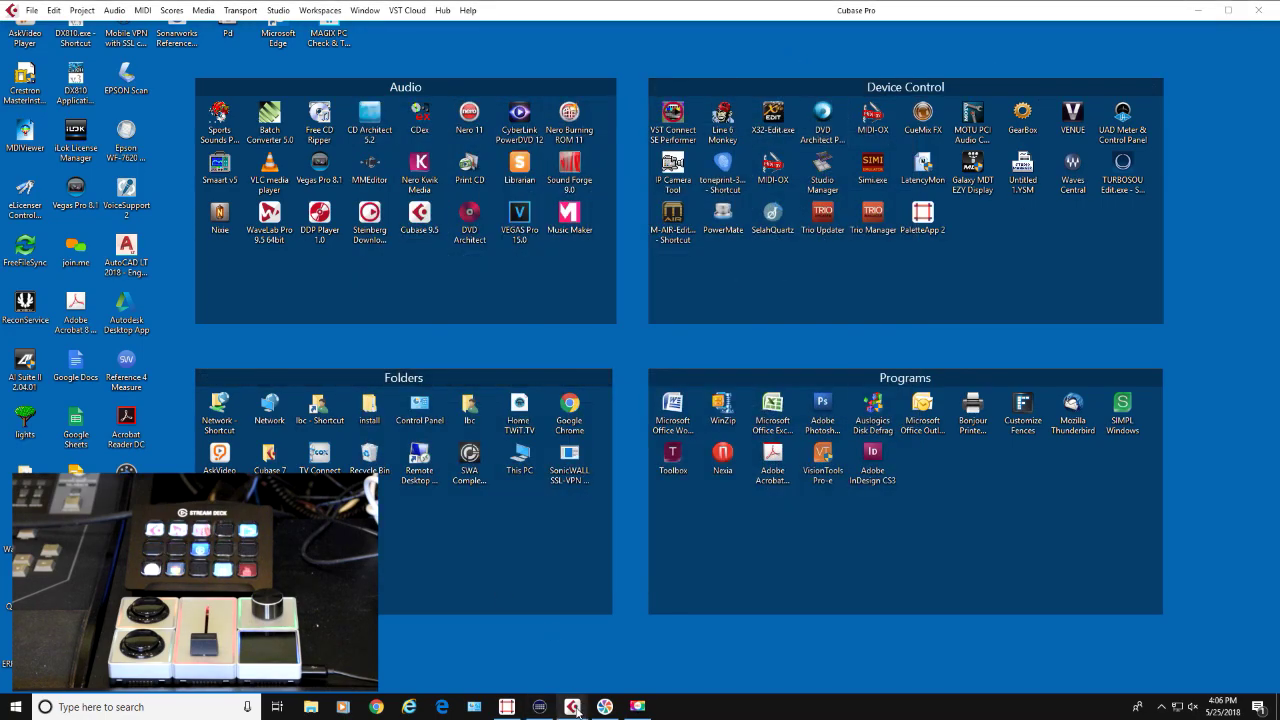
pyautogui.moveTo(572, 706)
pyautogui.click(493, 658)
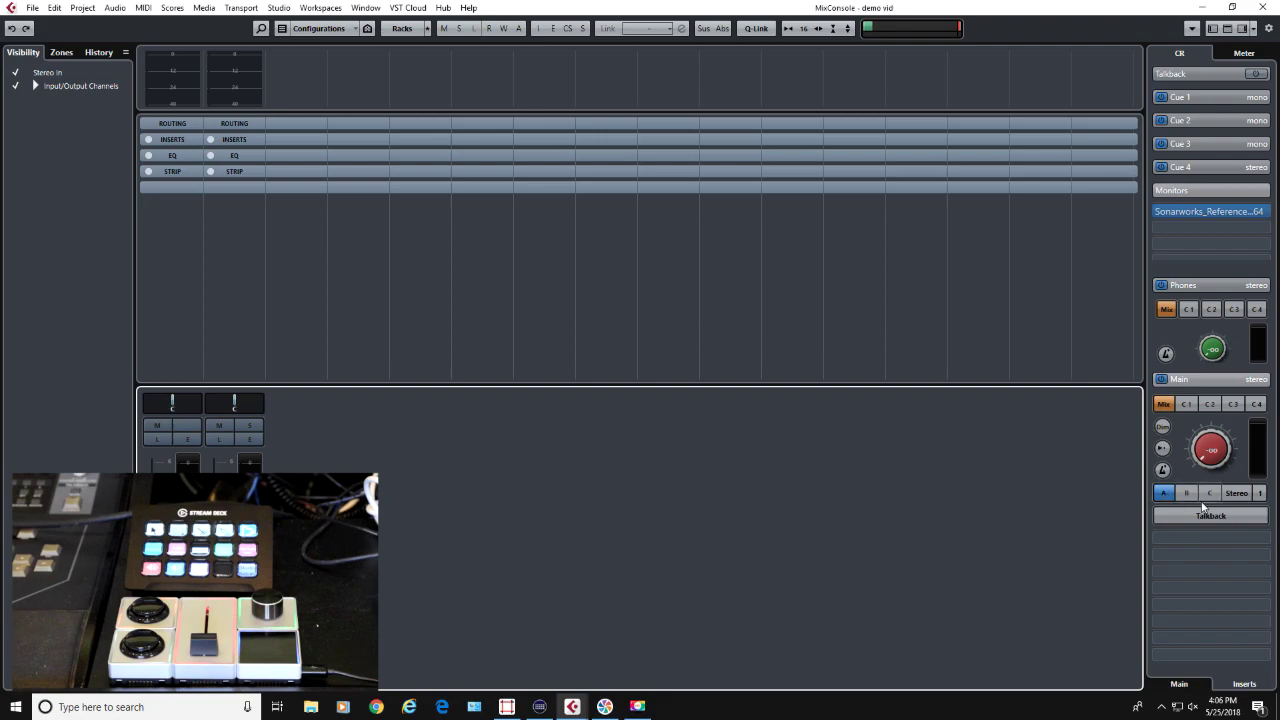
# - Switch the control room main output to speaker set C, then back to A
pyautogui.hotkey('ctrl', 'alt', 'c')
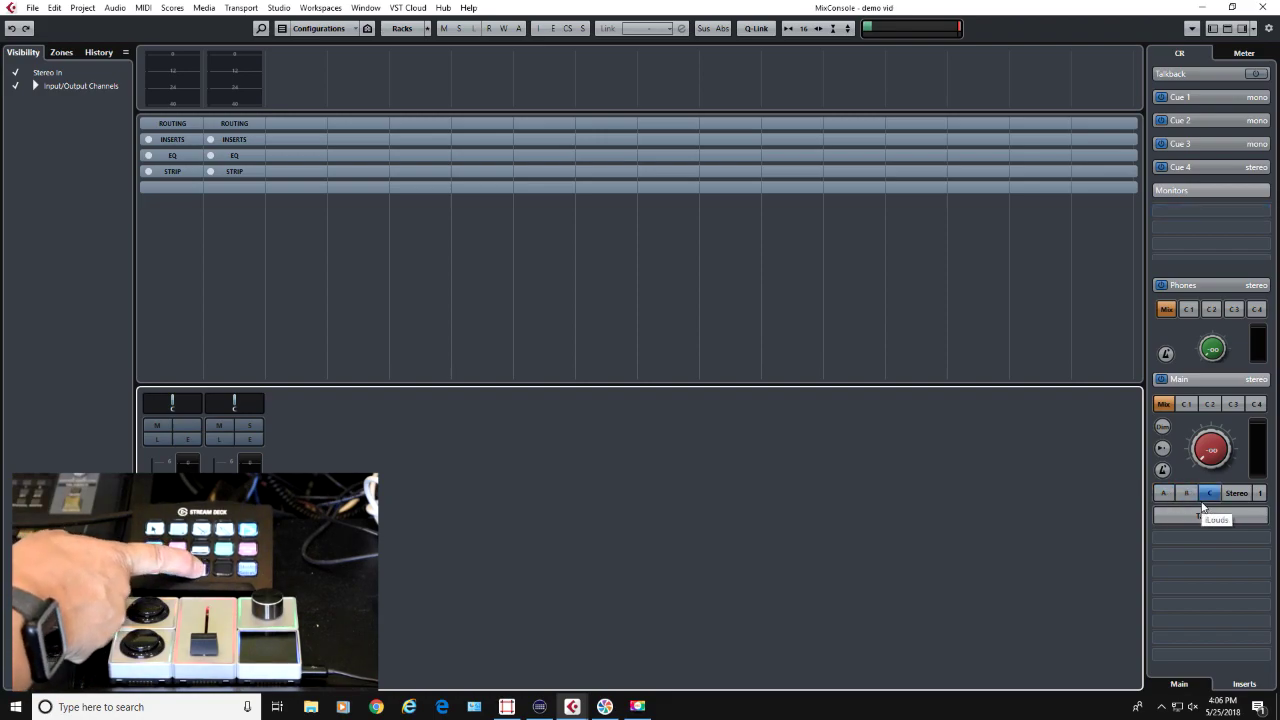
pyautogui.hotkey('ctrl', 'alt', 'a')
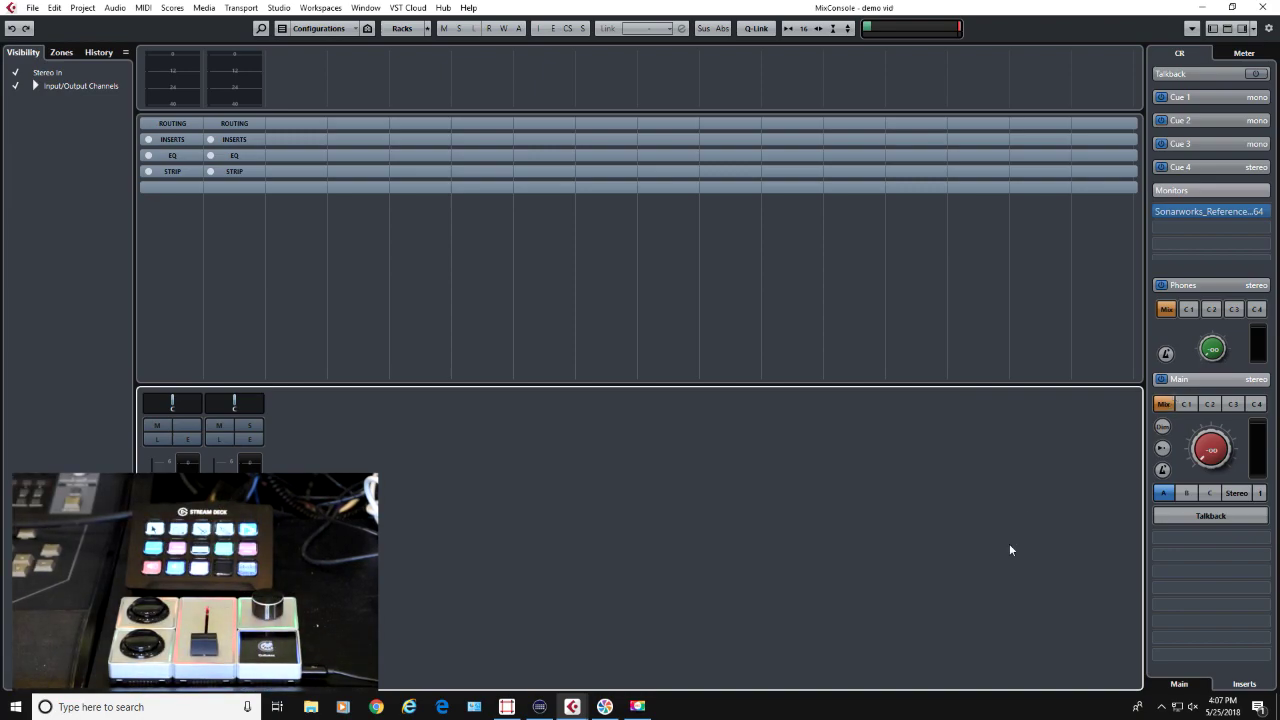
# - Open PaletteApp 2's Cubase layout and confirm the green dial sends C 0, CC 43
pyautogui.click(507, 706)
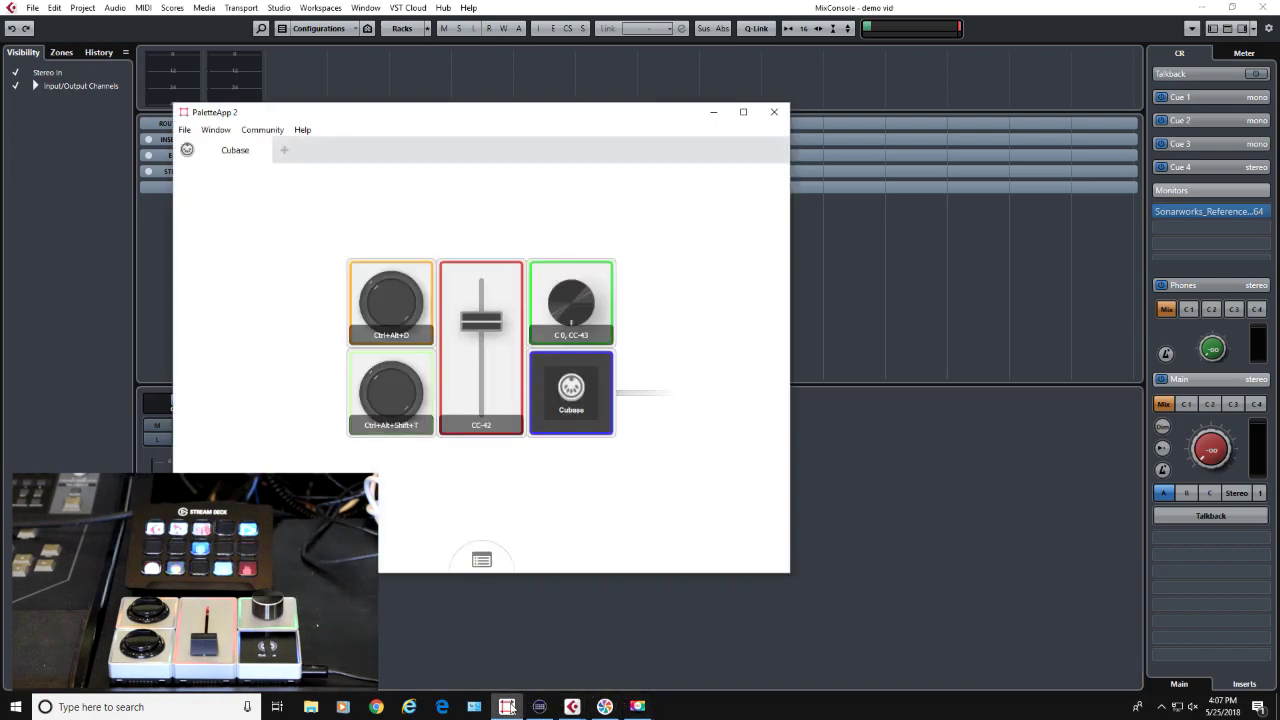
pyautogui.click(581, 315)
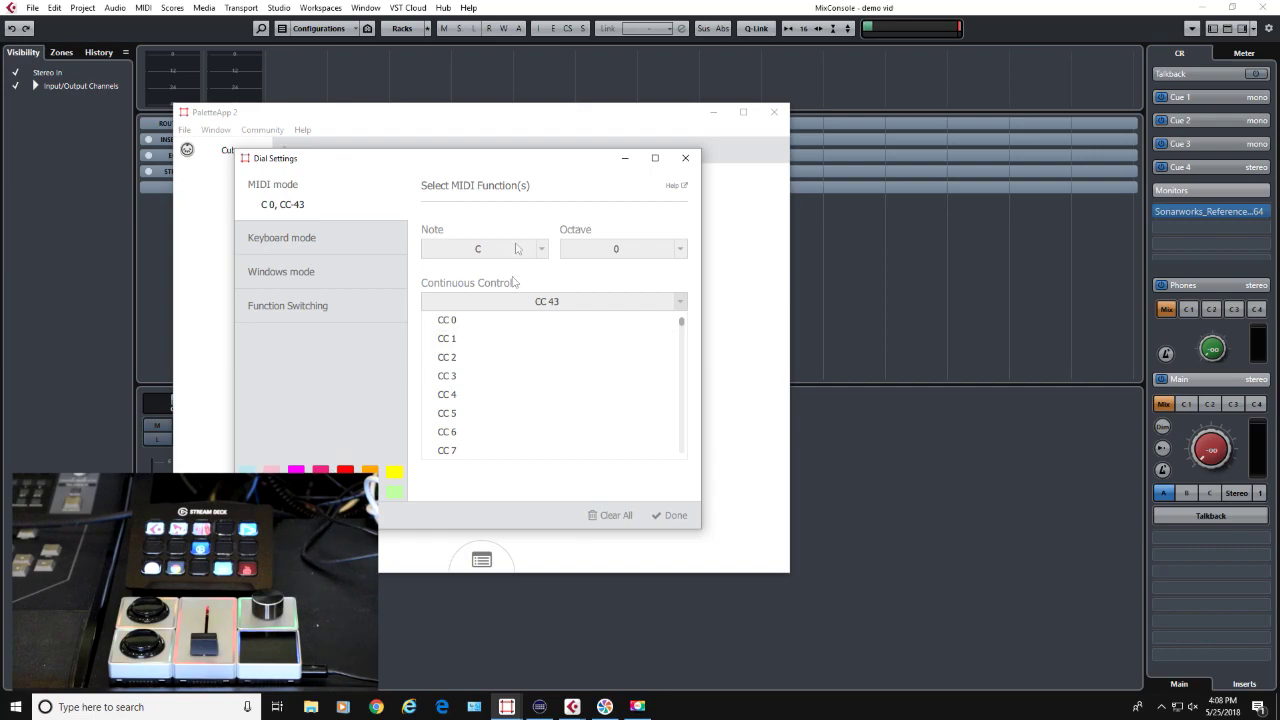
pyautogui.click(685, 157)
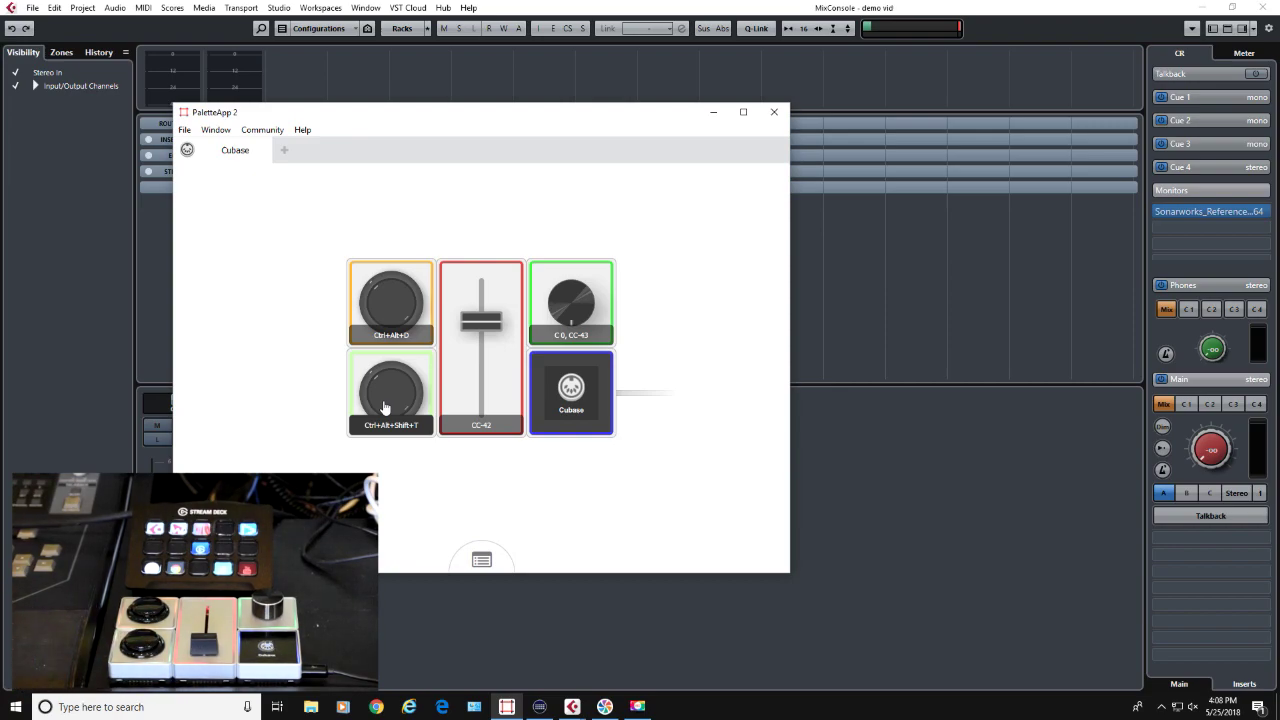
# - Bring PaletteApp 2 forward and close it to the system tray, leaving the MixConsole showing
pyautogui.hotkey('alt', 'Tab')
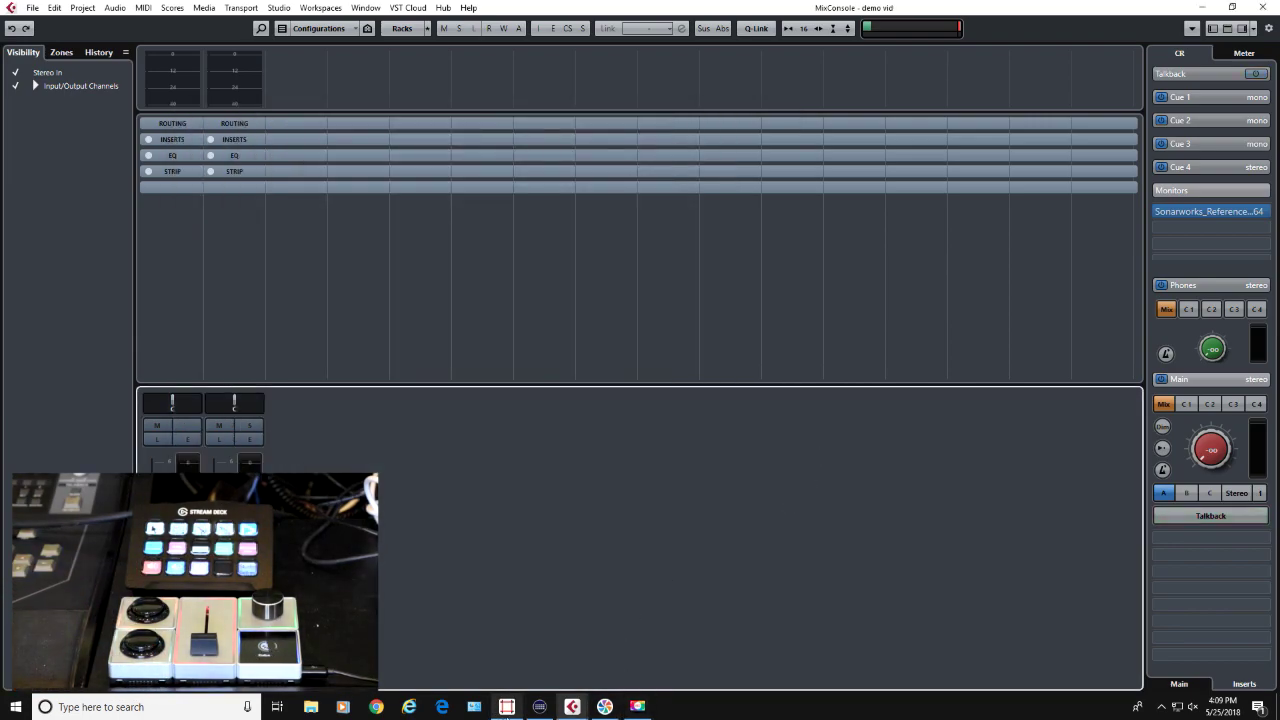
pyautogui.click(522, 704)
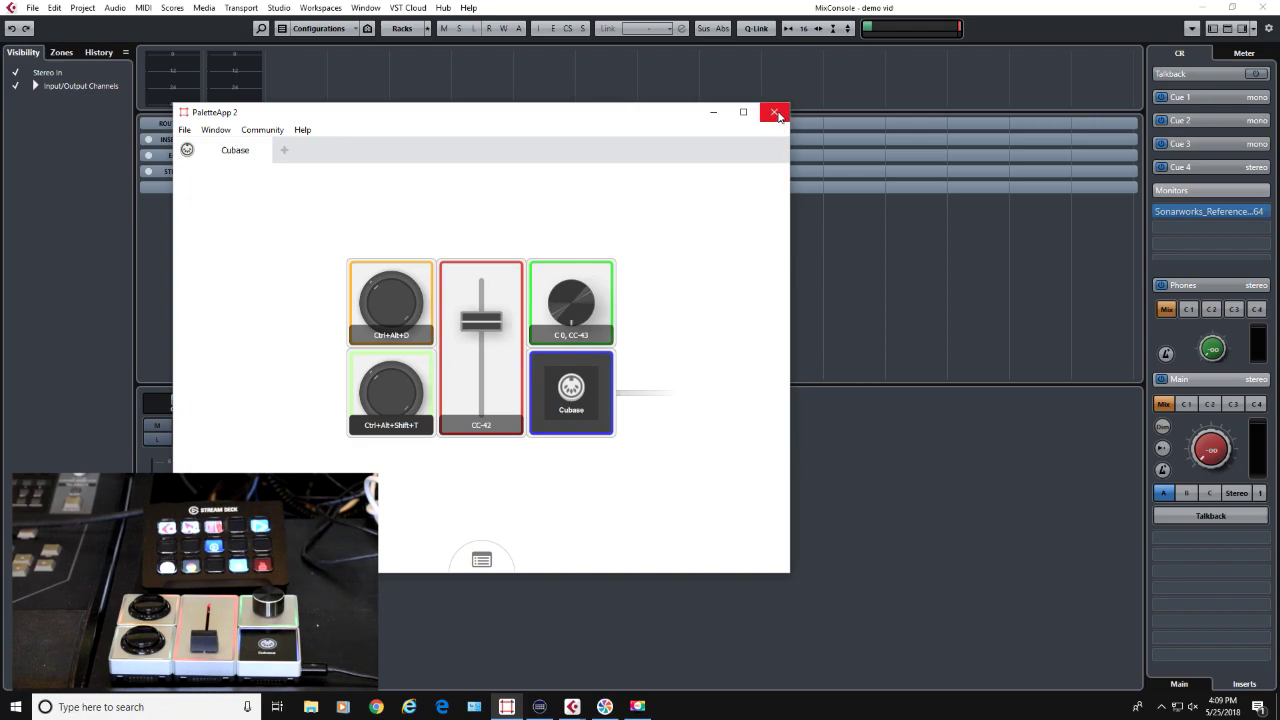
pyautogui.click(776, 113)
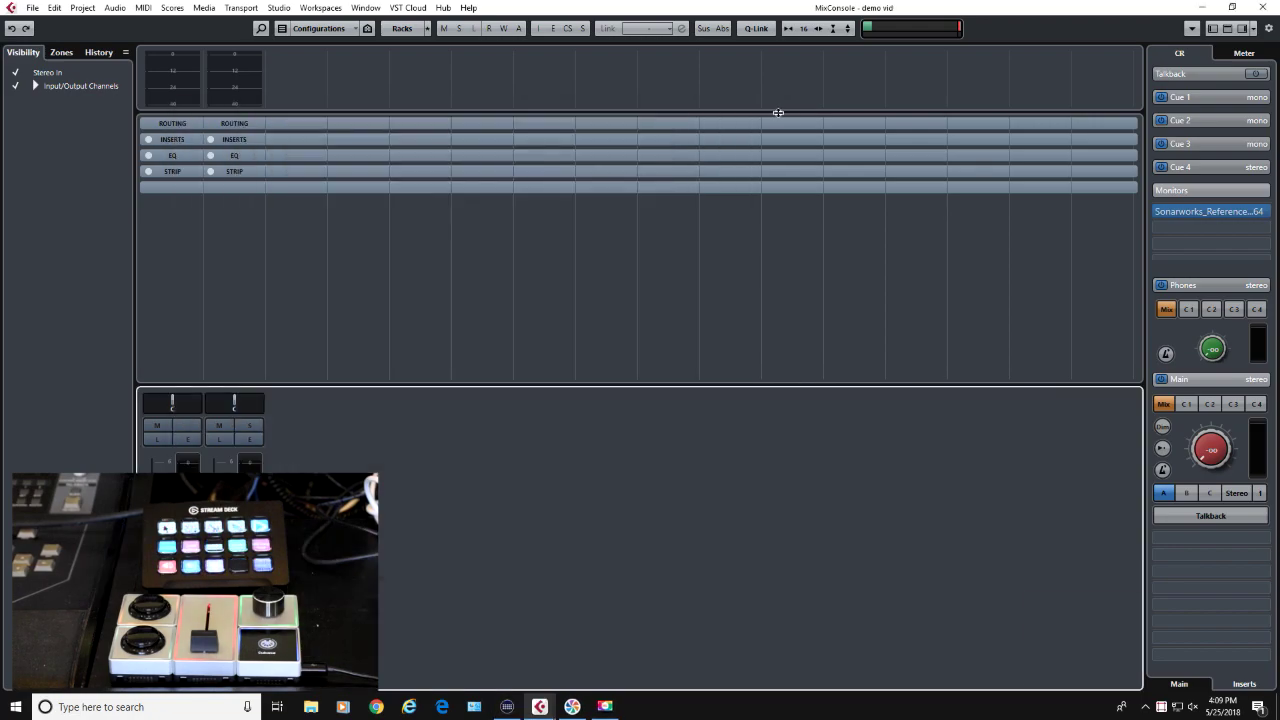
pyautogui.click(278, 8)
# - Show the Generic Remote page and scroll down to the cr vol, head vol and cr mute controls
pyautogui.click(282, 240)
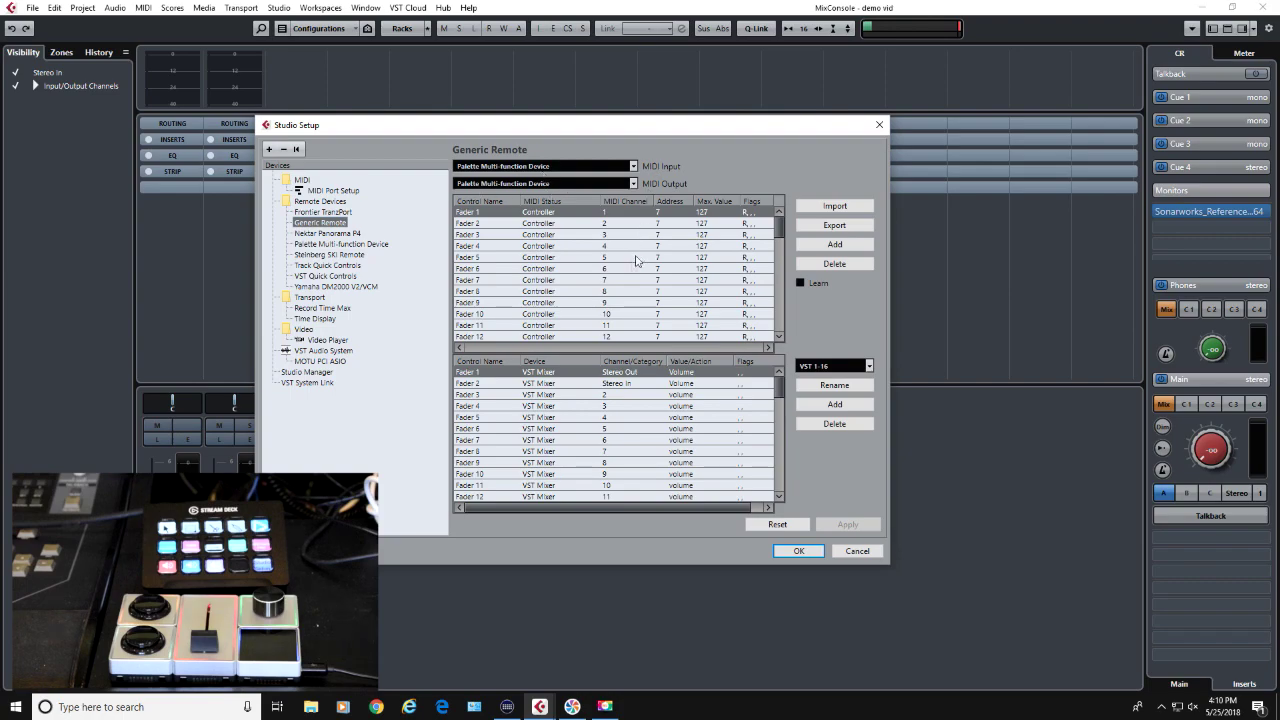
pyautogui.moveTo(781, 232); pyautogui.dragTo(775, 330)
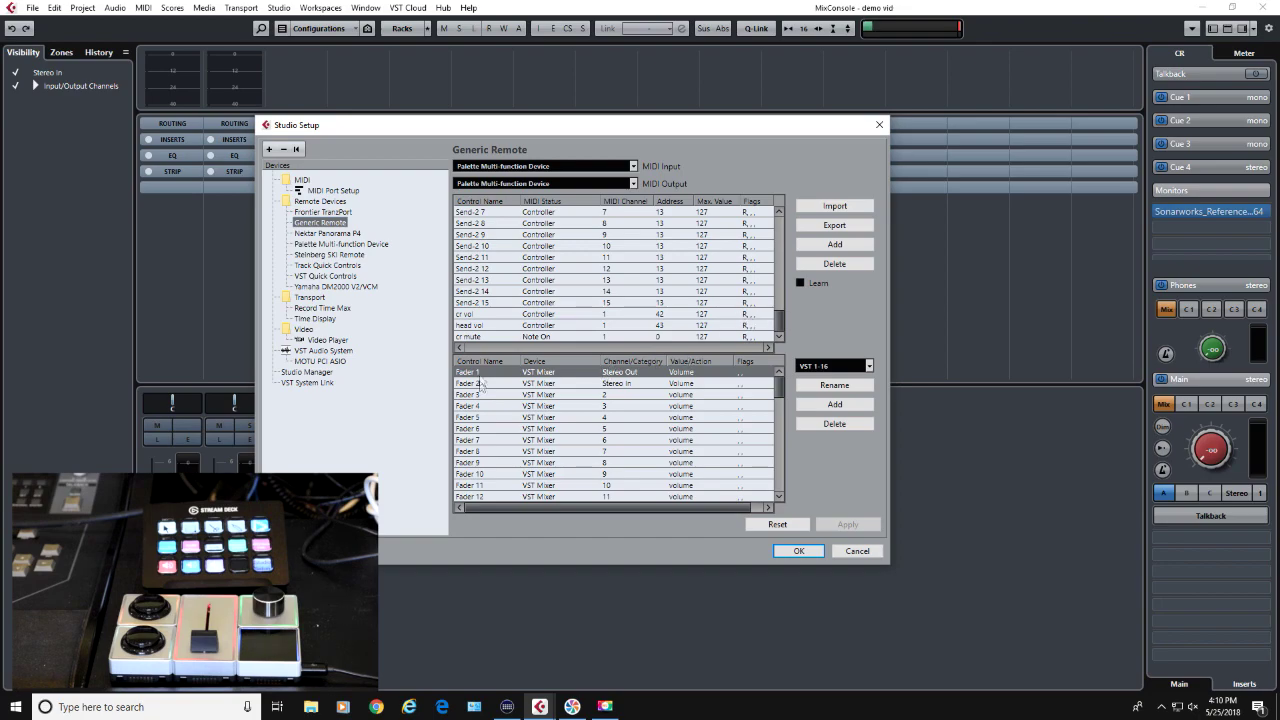
# - Assign cr mute the Control Room On/Off action and apply the mapping
pyautogui.moveTo(781, 393); pyautogui.dragTo(767, 497)
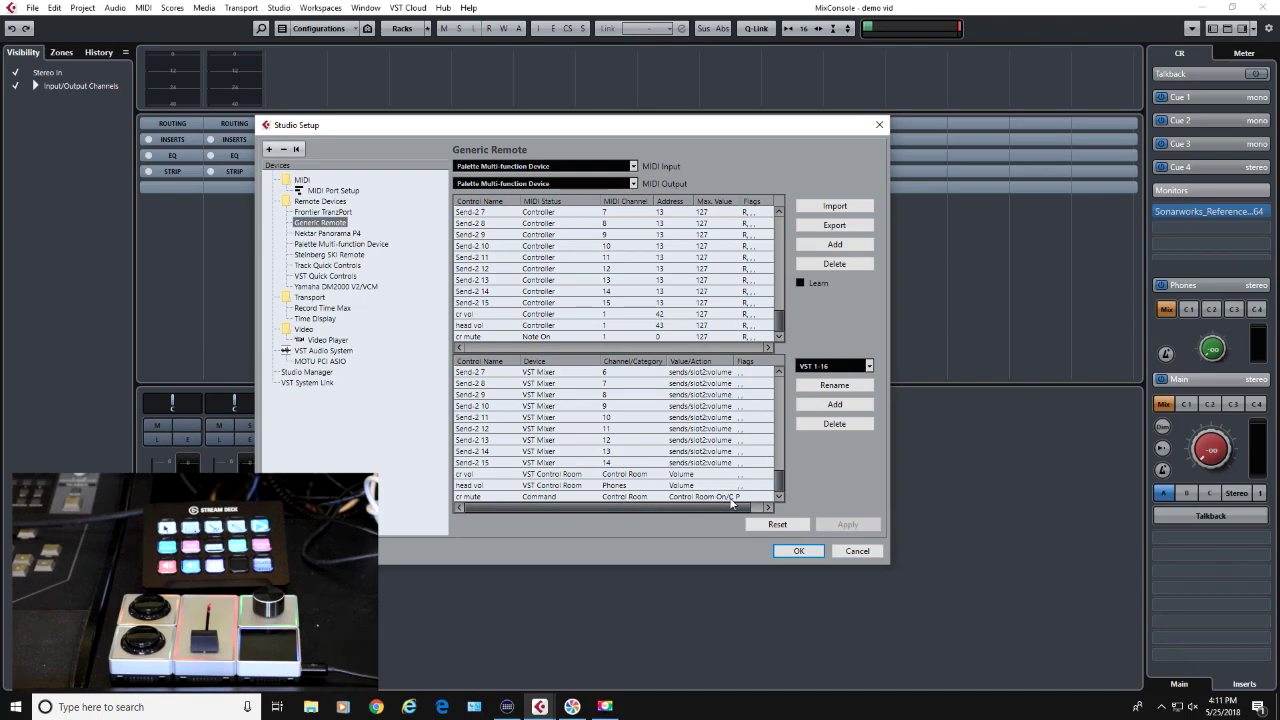
pyautogui.click(727, 497)
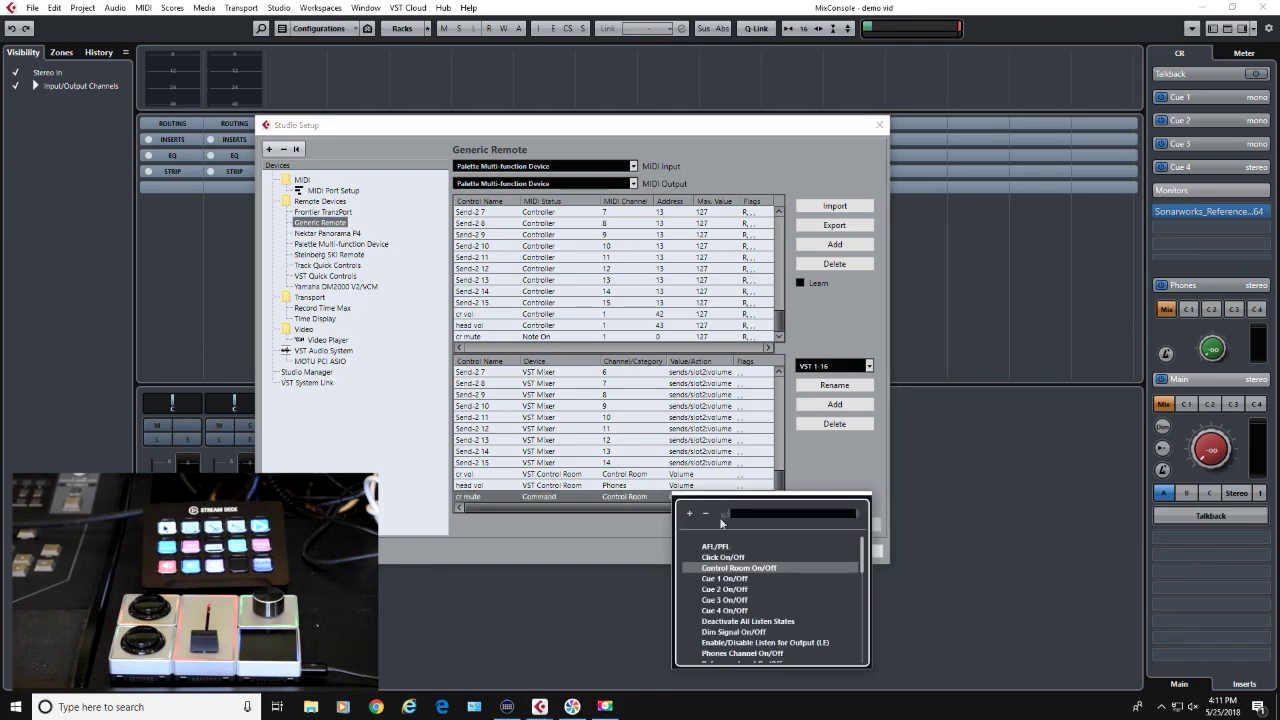
pyautogui.click(740, 568)
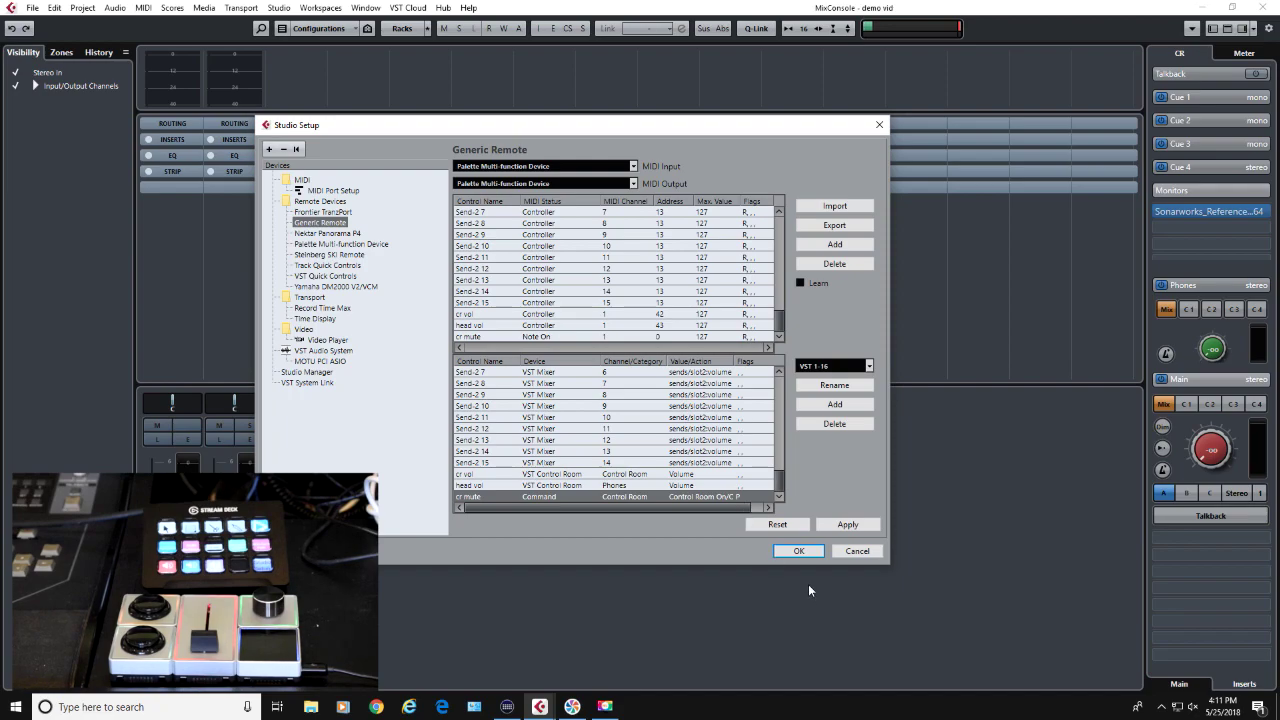
pyautogui.click(846, 525)
# - Close Studio Setup, then test talkback, Dim and main monitor level to -oo via Stream Deck shortcuts
pyautogui.click(843, 551)
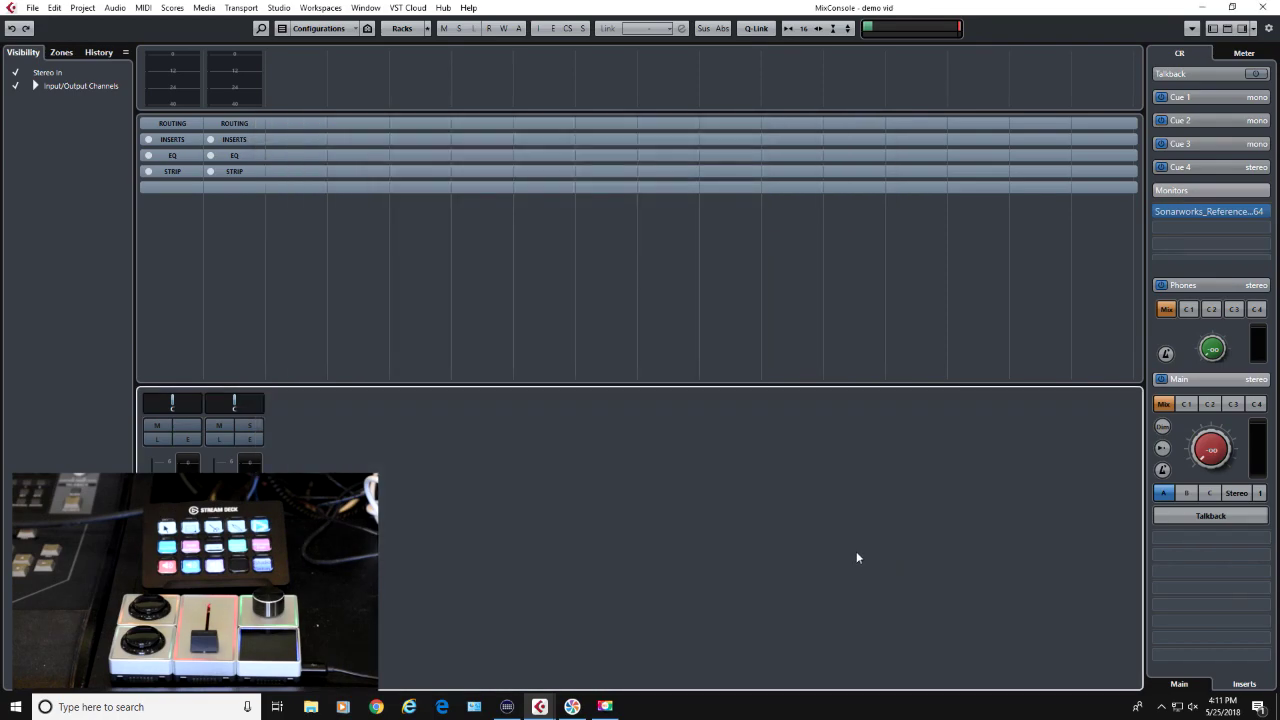
pyautogui.hotkey('ctrl', 'alt', 't')
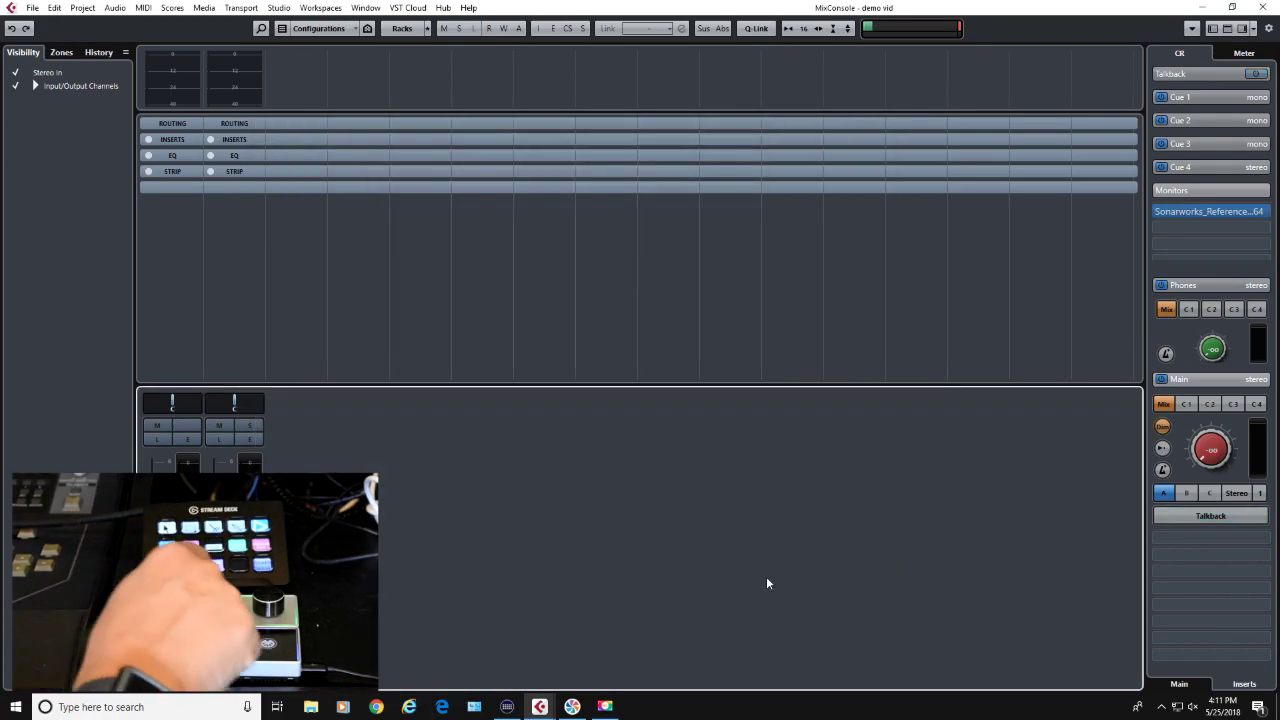
pyautogui.hotkey('ctrl', 'alt', 'd')
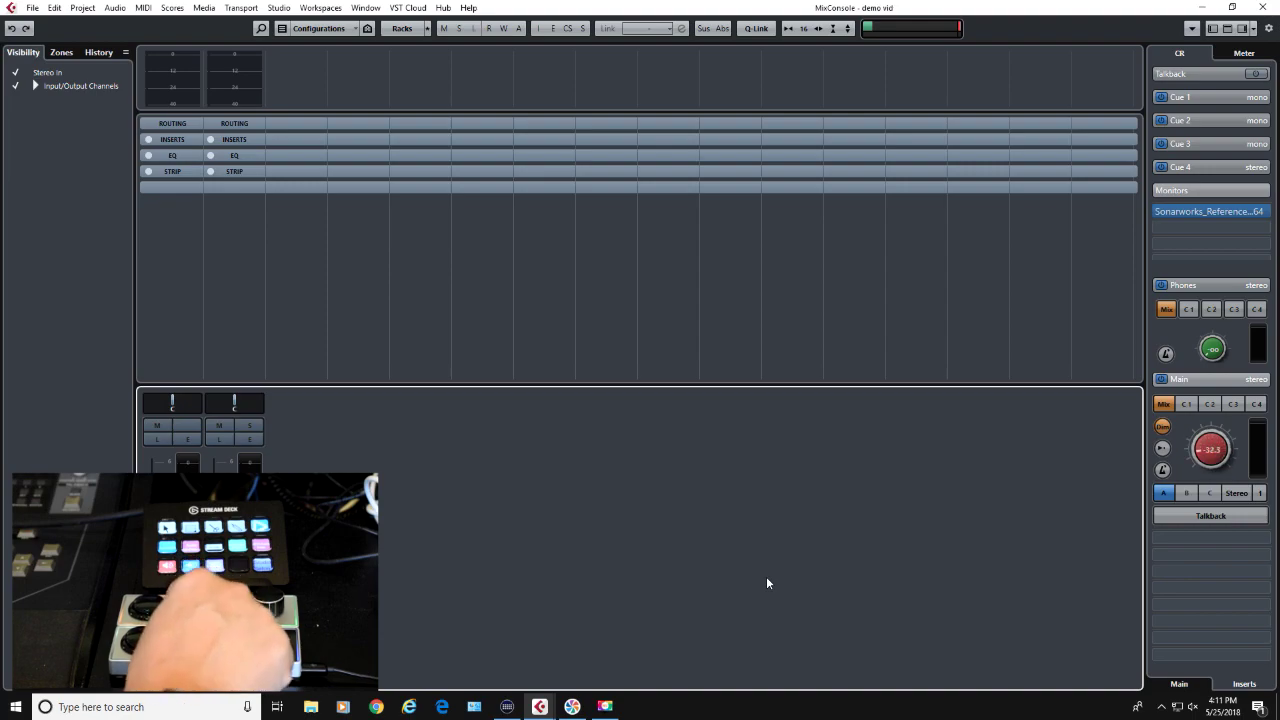
pyautogui.hotkey('ctrl', 'alt', 'm')
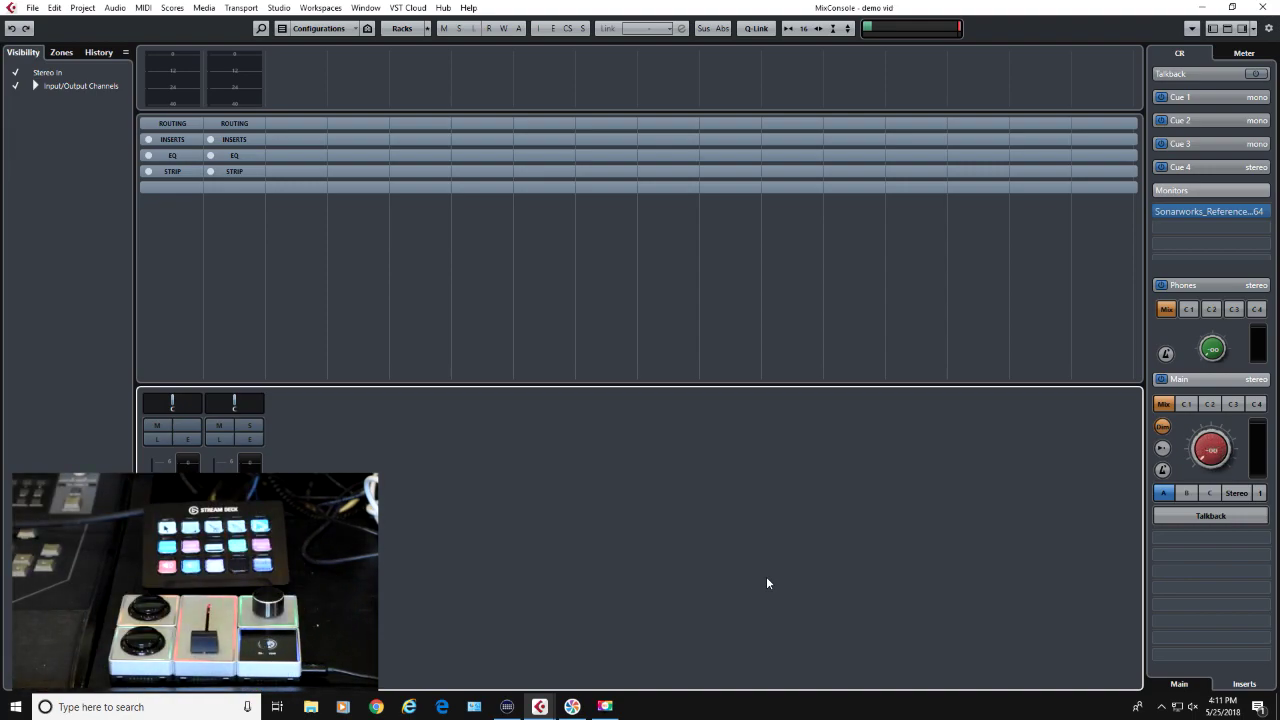